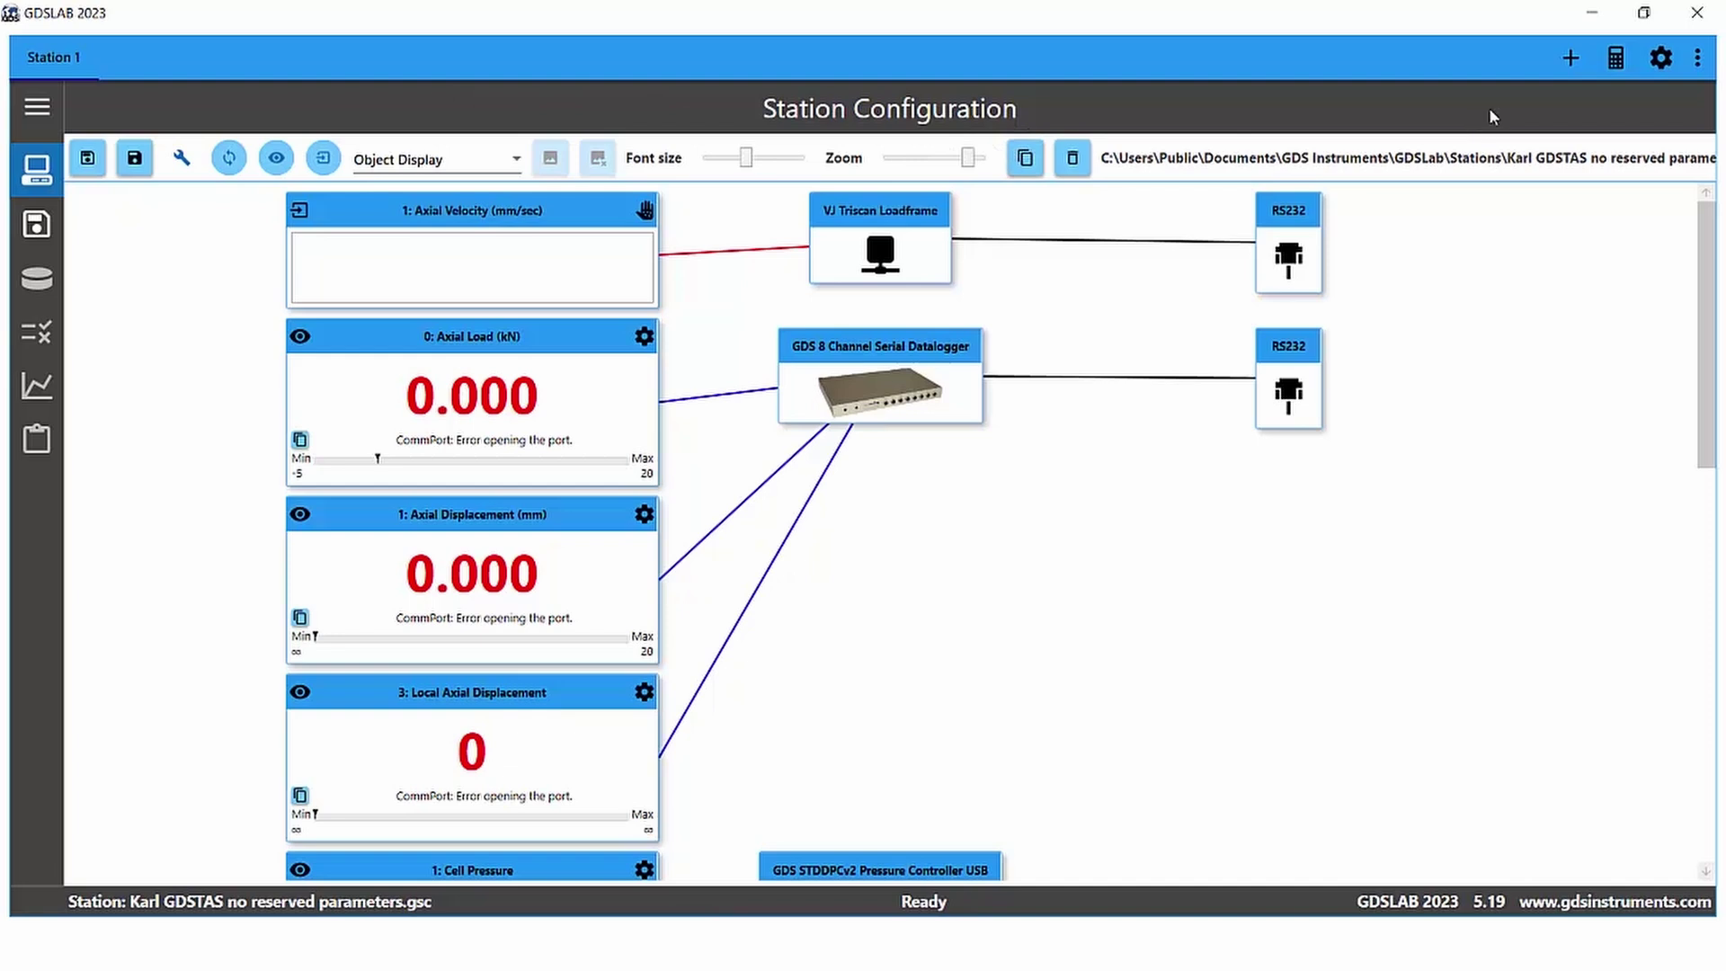
Step: Check the Lock Station Config options in the application settings and close the settings without changing them
left_click(1660, 61)
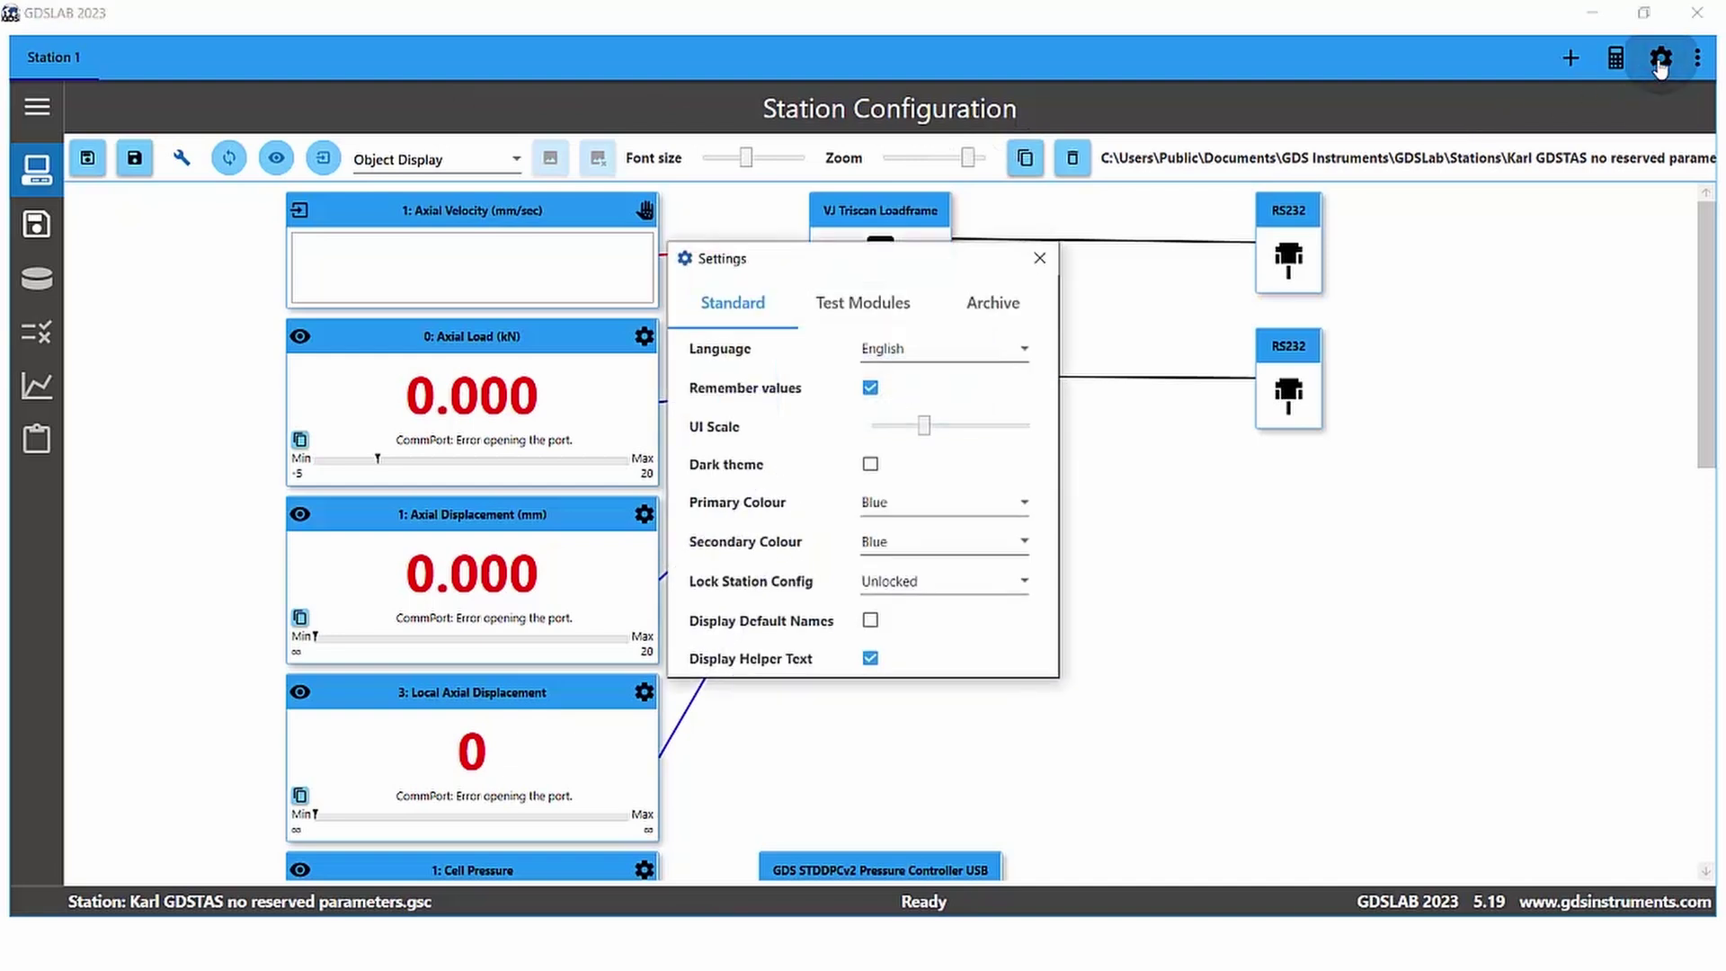
left_click(994, 591)
left_click(994, 590)
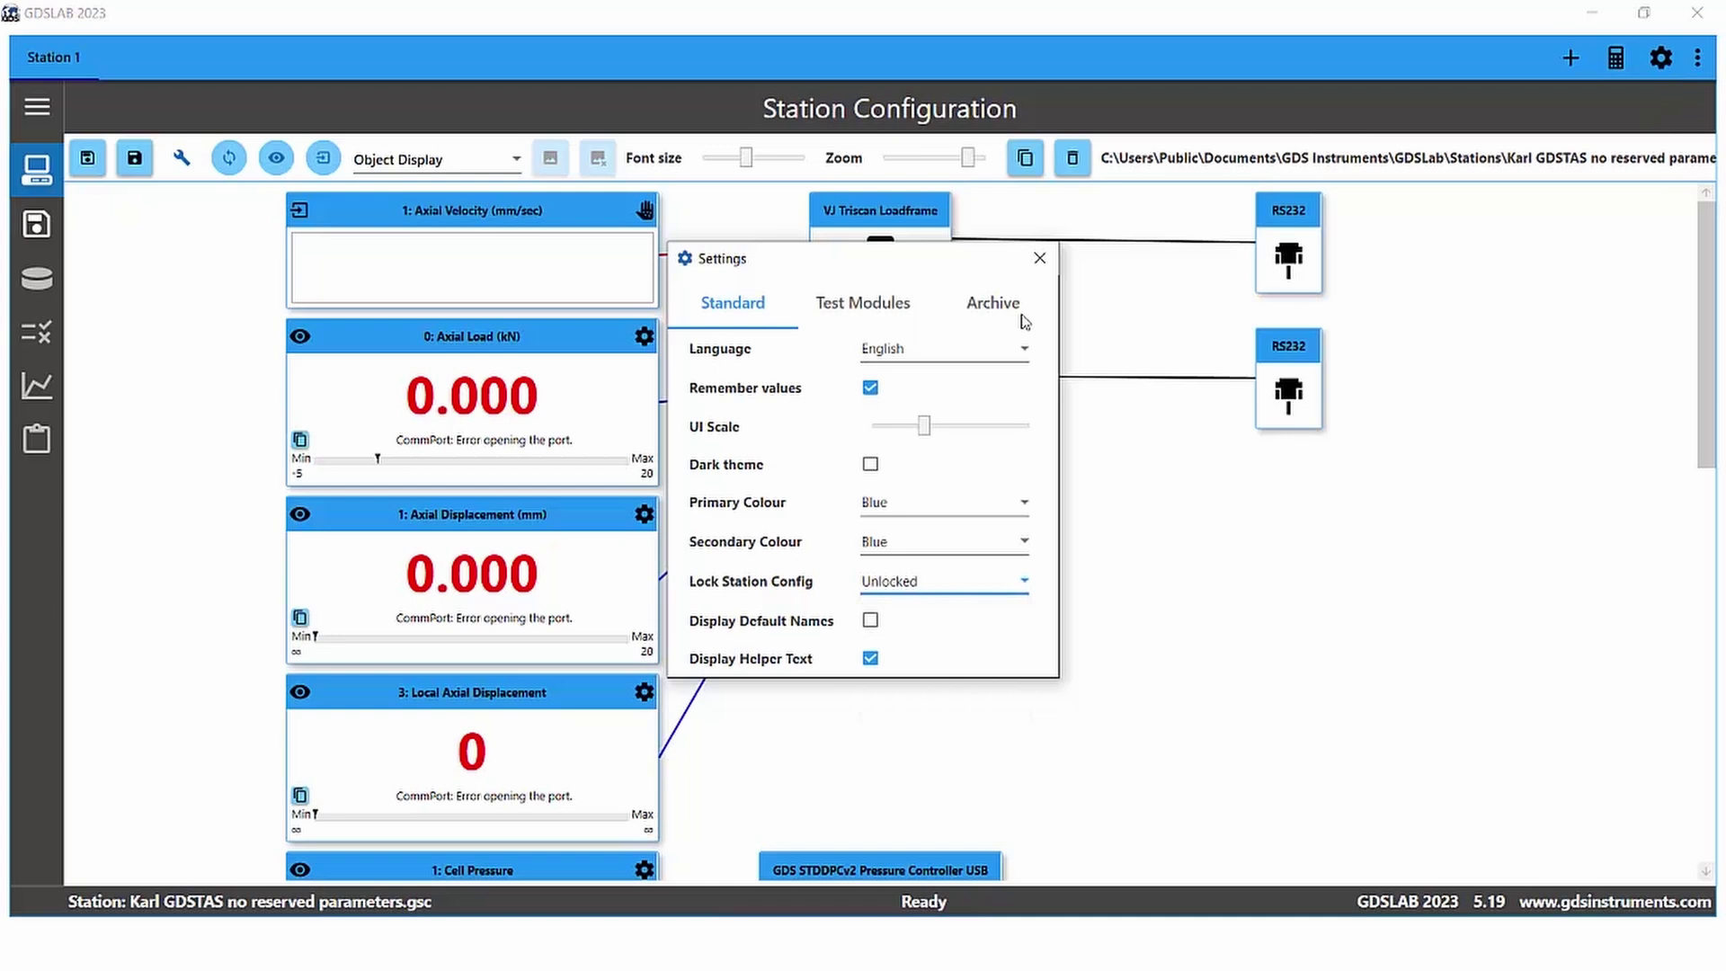
left_click(1037, 260)
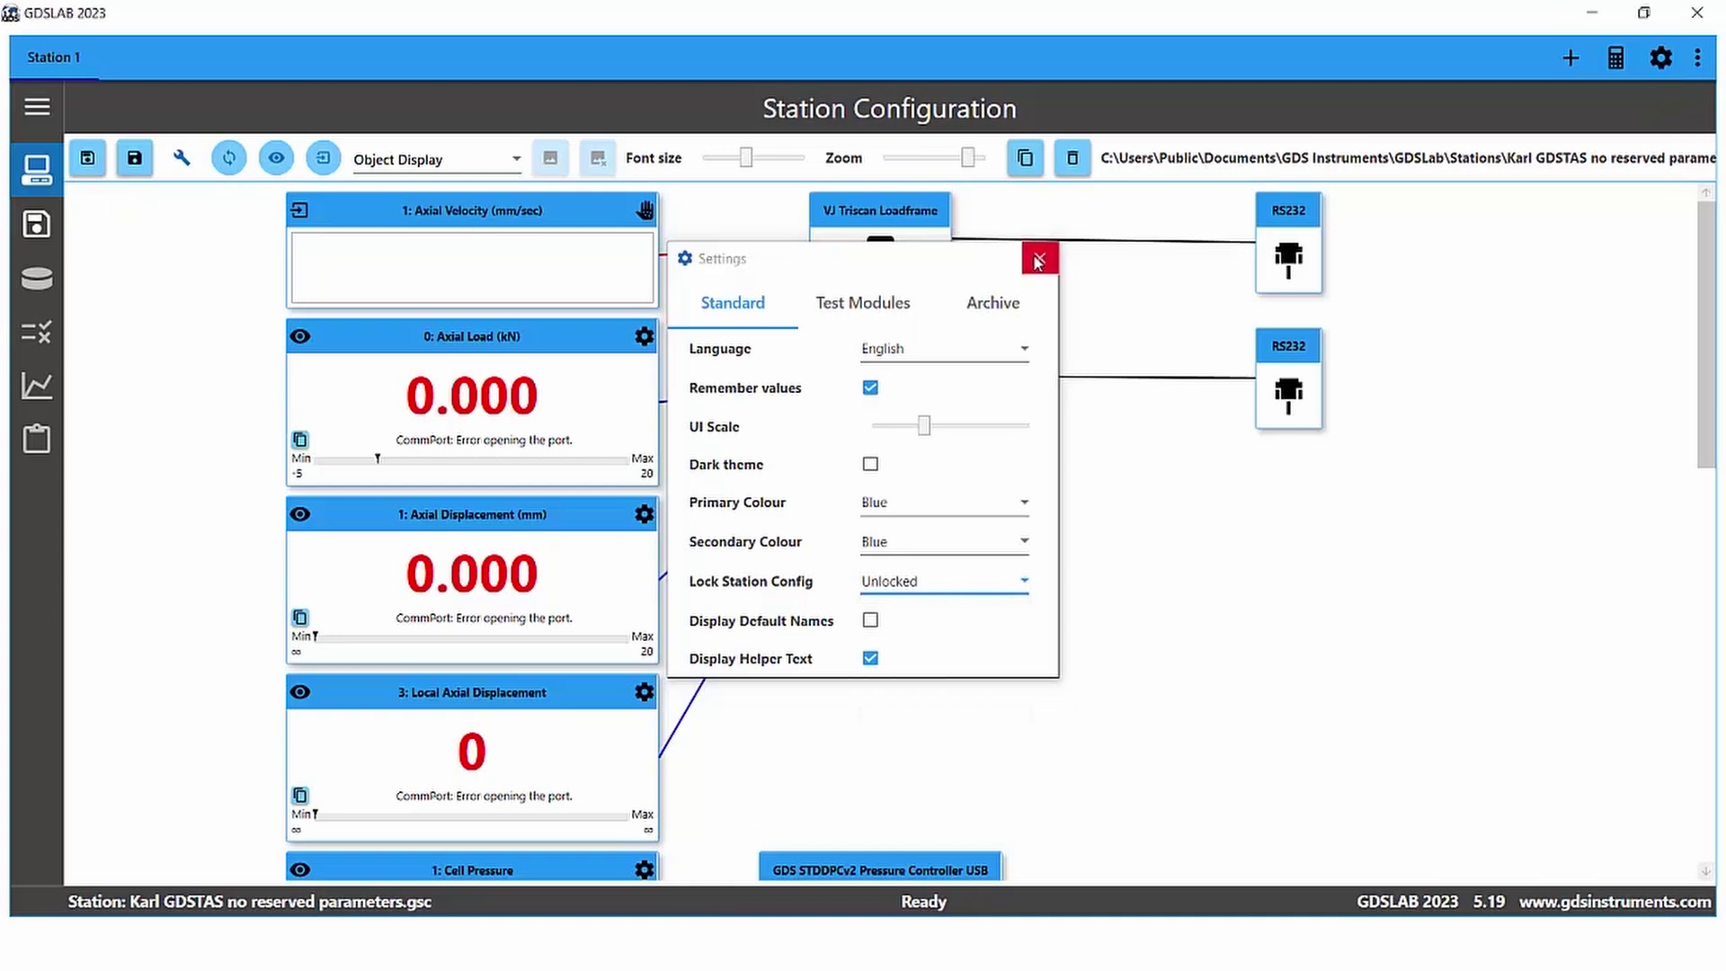
Step: Turn off acquisition for the Local Axial Displacement parameter in the station setup
left_click(184, 161)
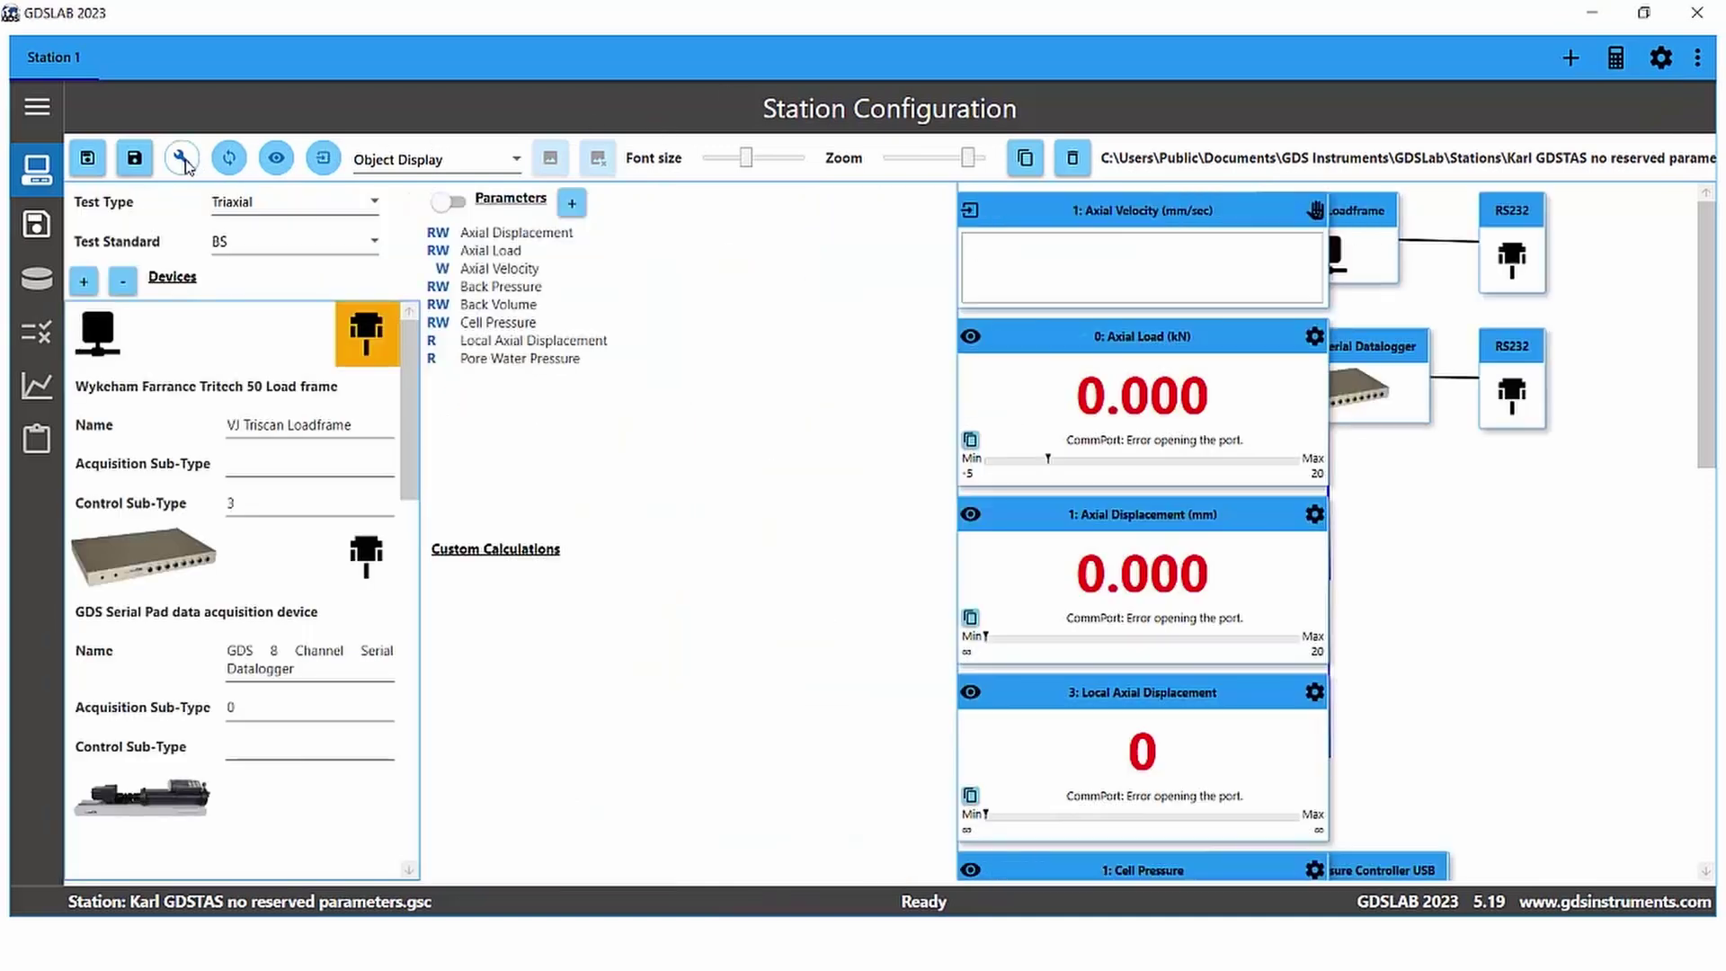
left_click(508, 340)
left_click(921, 243)
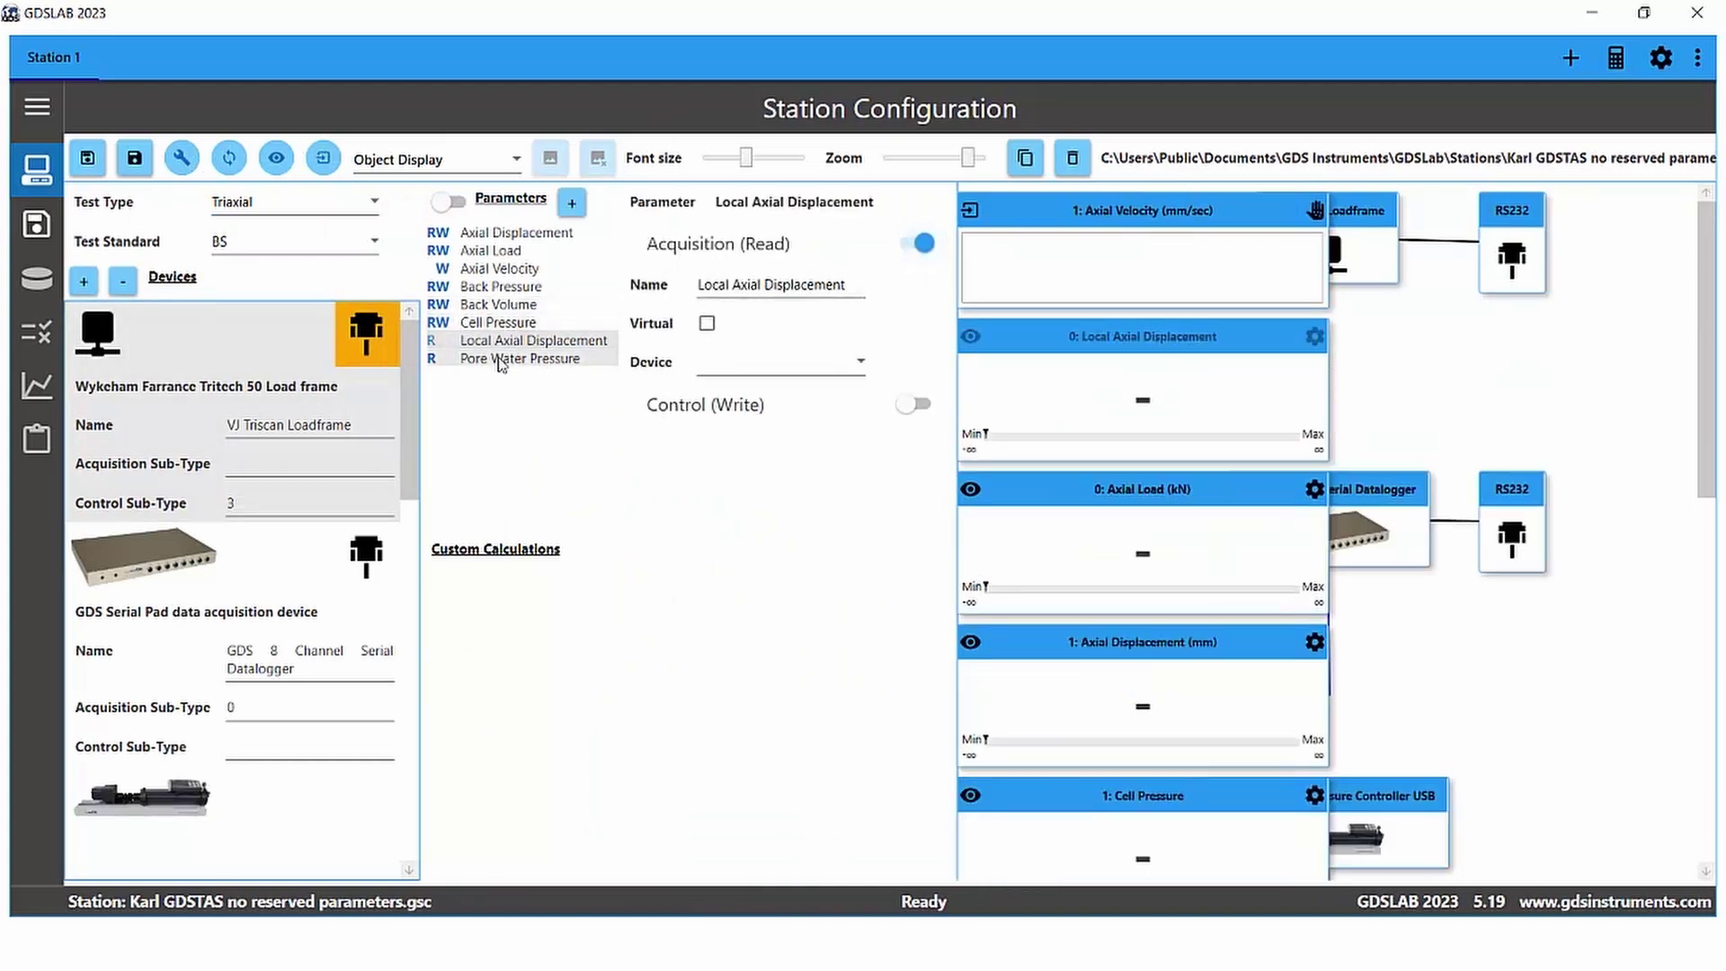
left_click(921, 243)
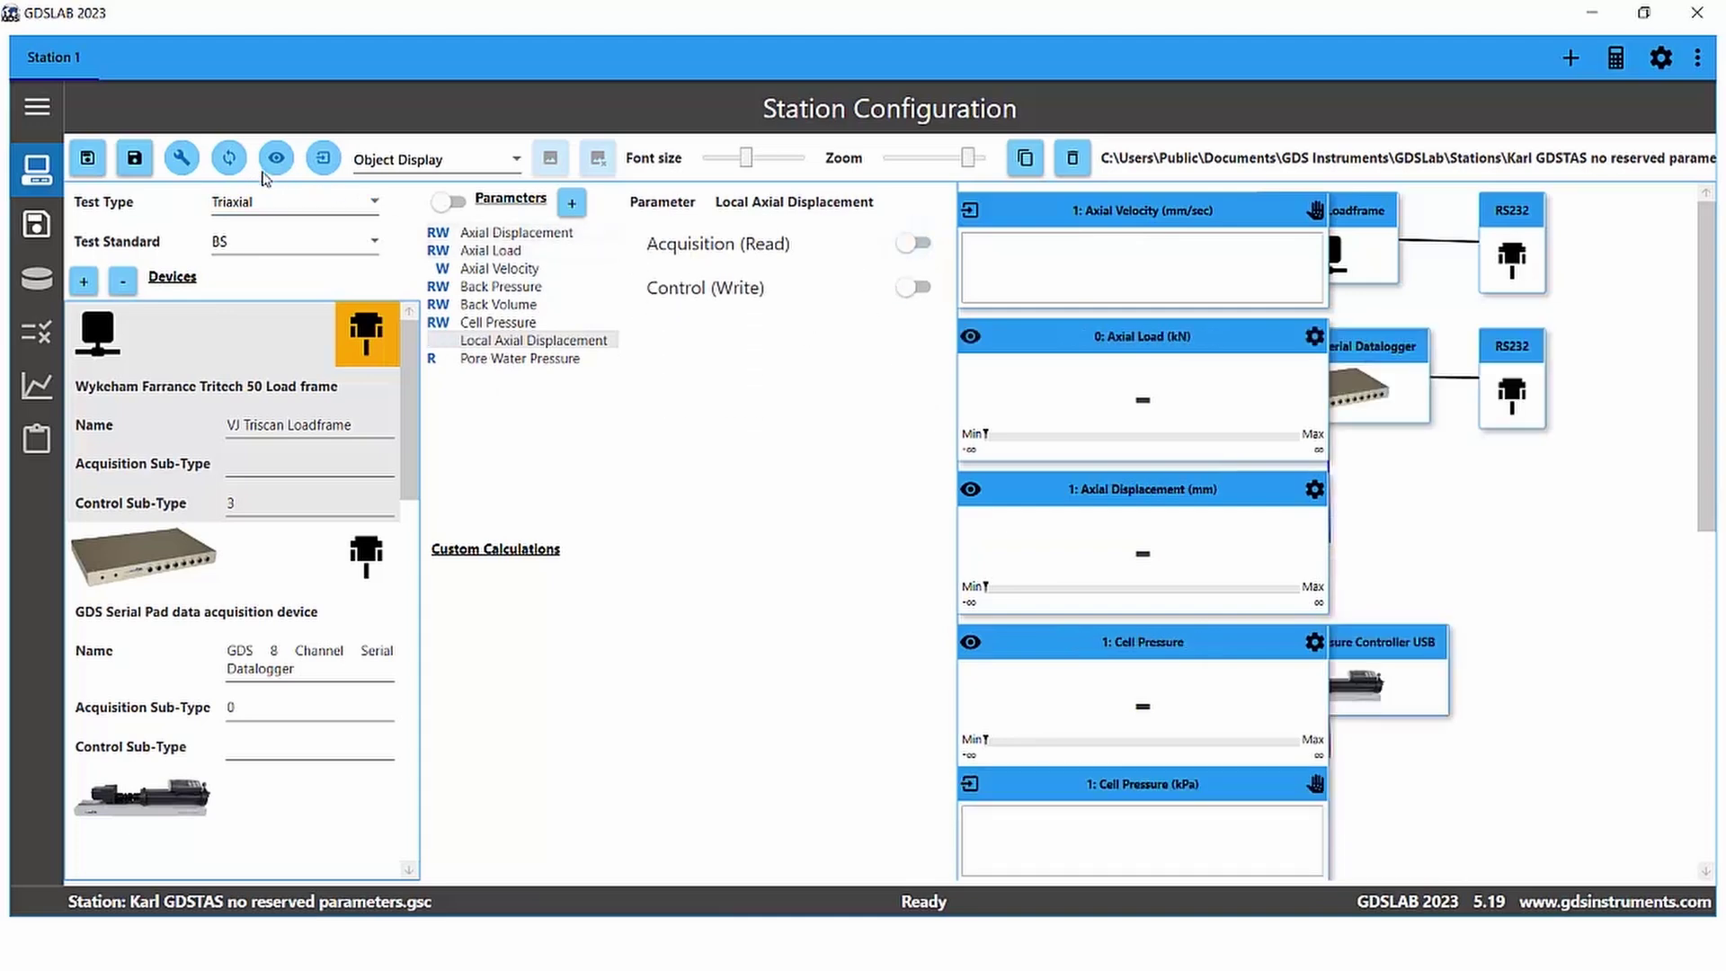
Step: Look at the Axial Displacement transducer settings and its engineering units options, then close them and the station setup
left_click(1314, 489)
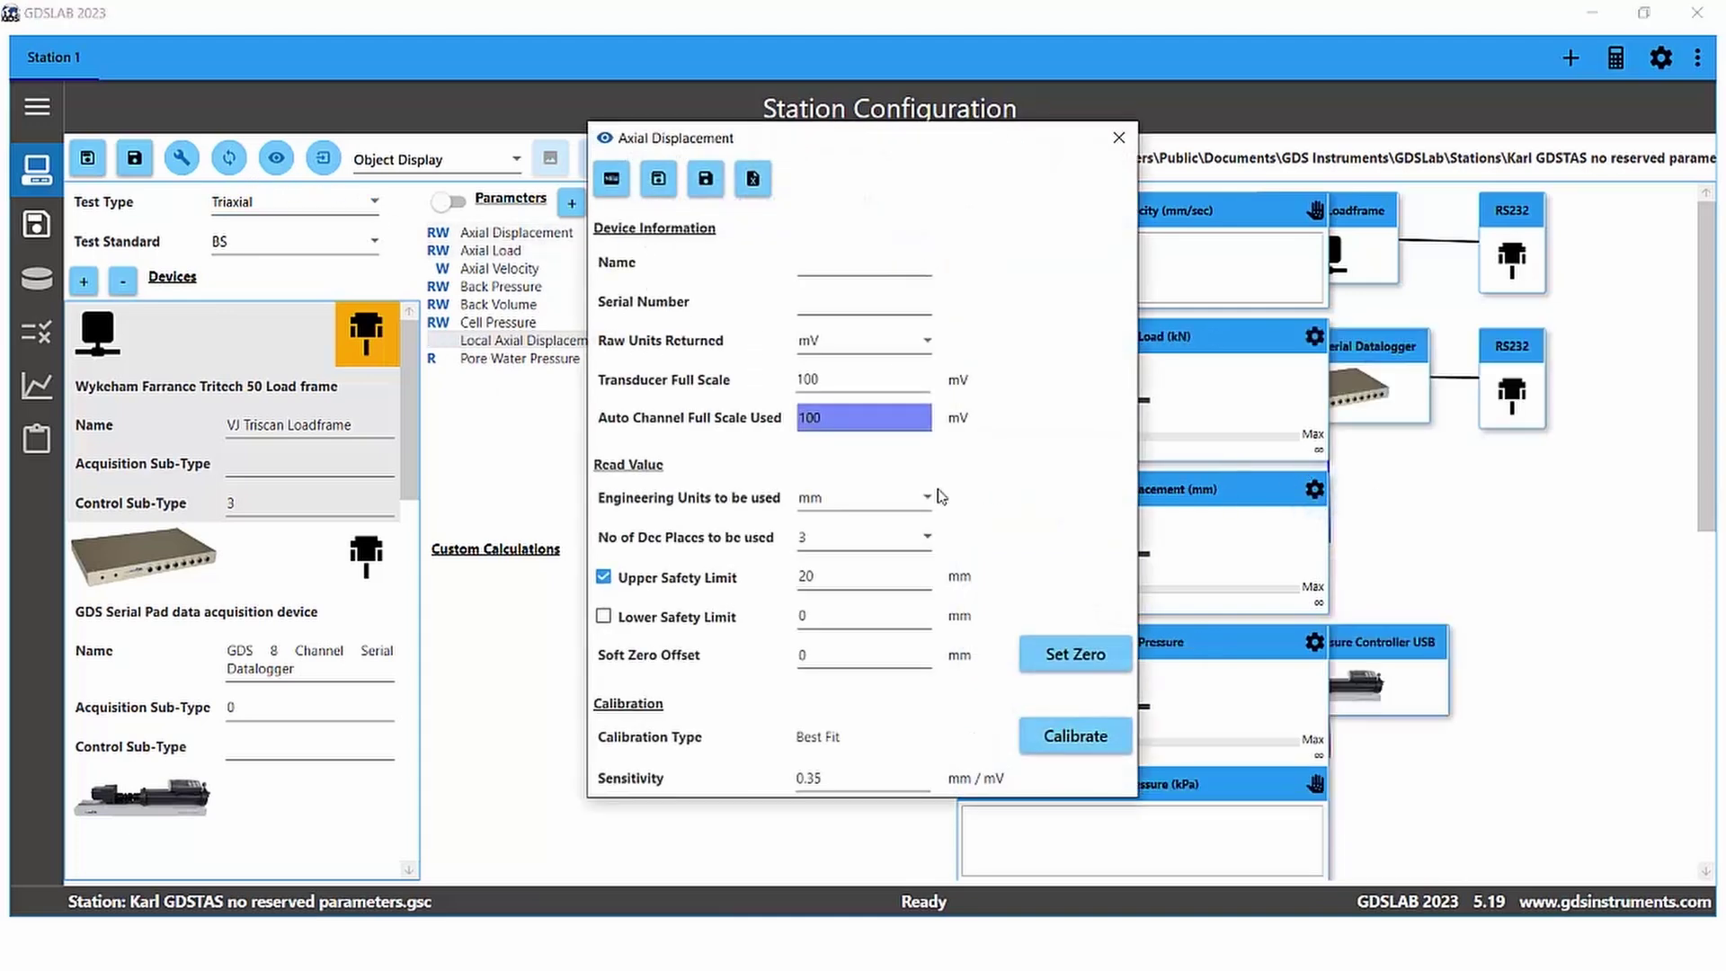
left_click(908, 503)
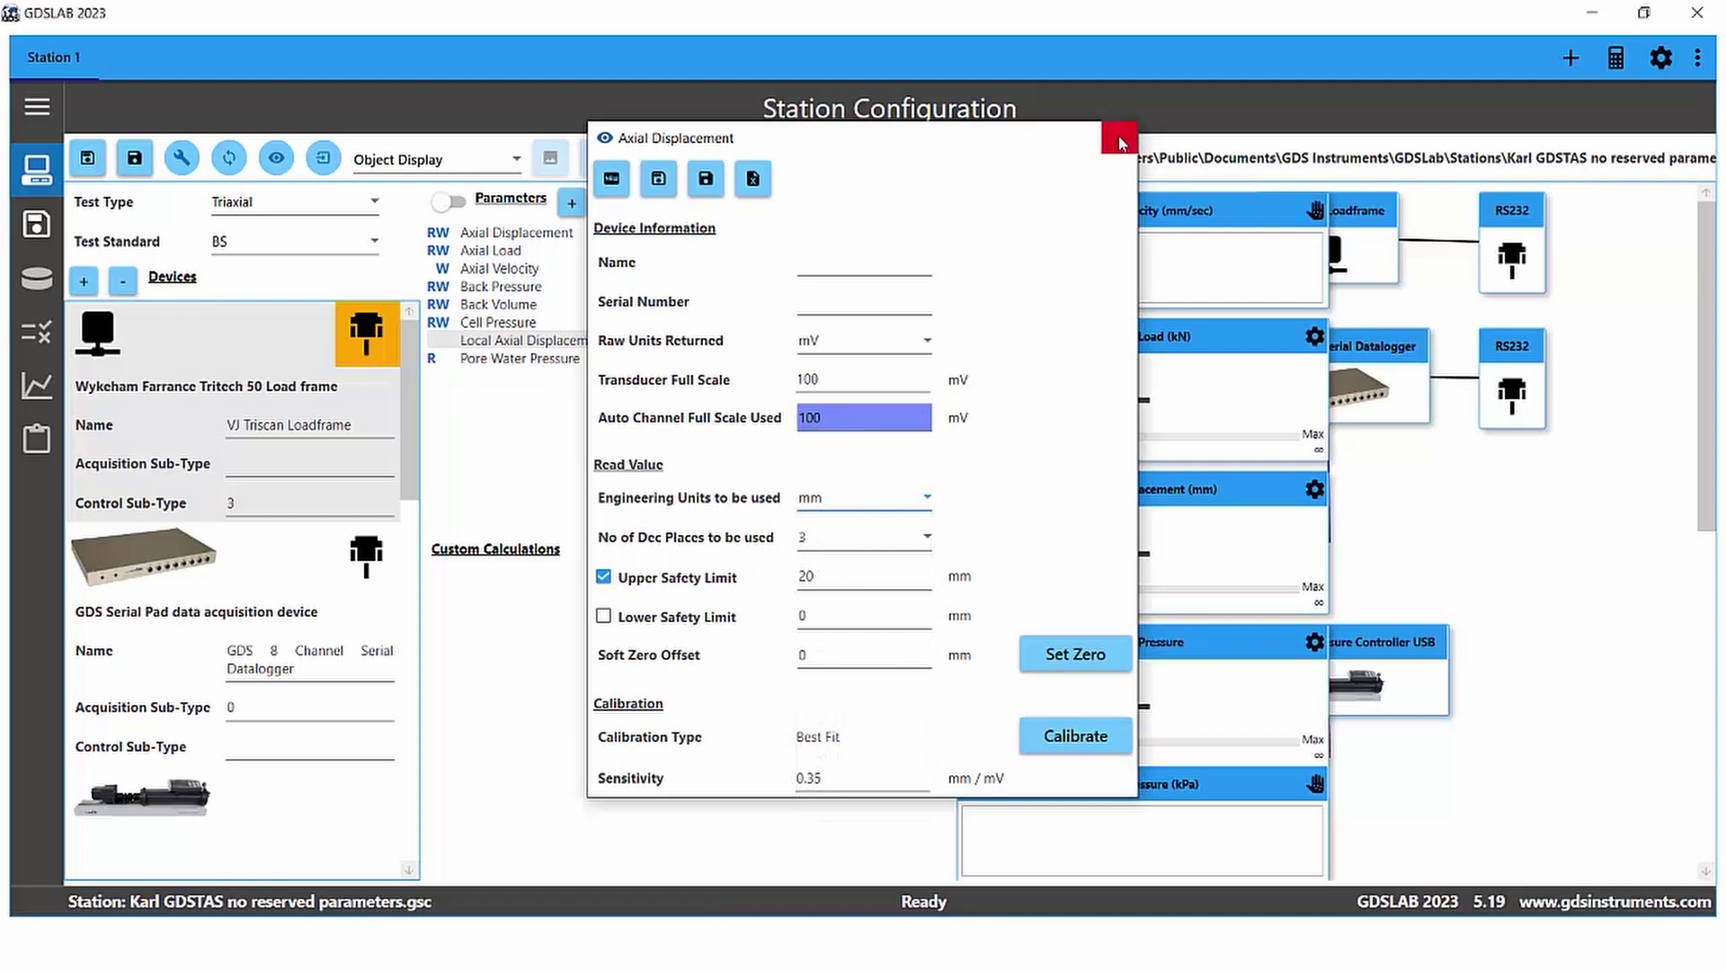
left_click(1119, 140)
left_click(175, 159)
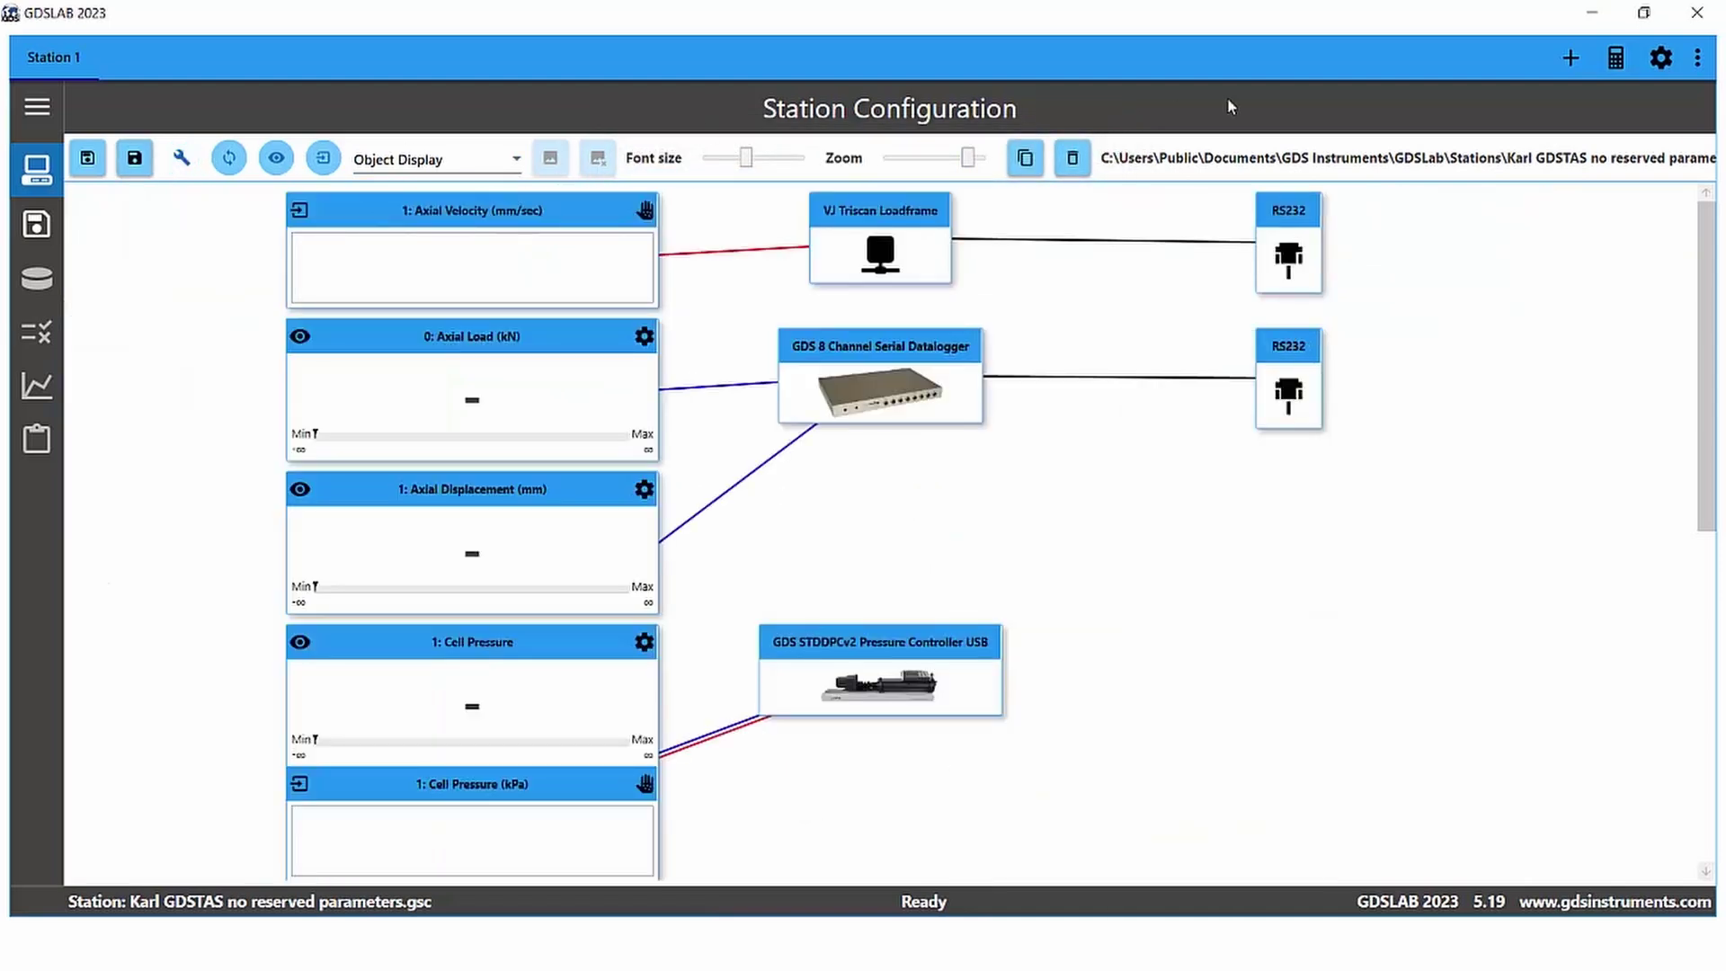
Step: Set Lock Station Config to Station only, enter and show the lock code, confirm it, and close the settings
left_click(1661, 59)
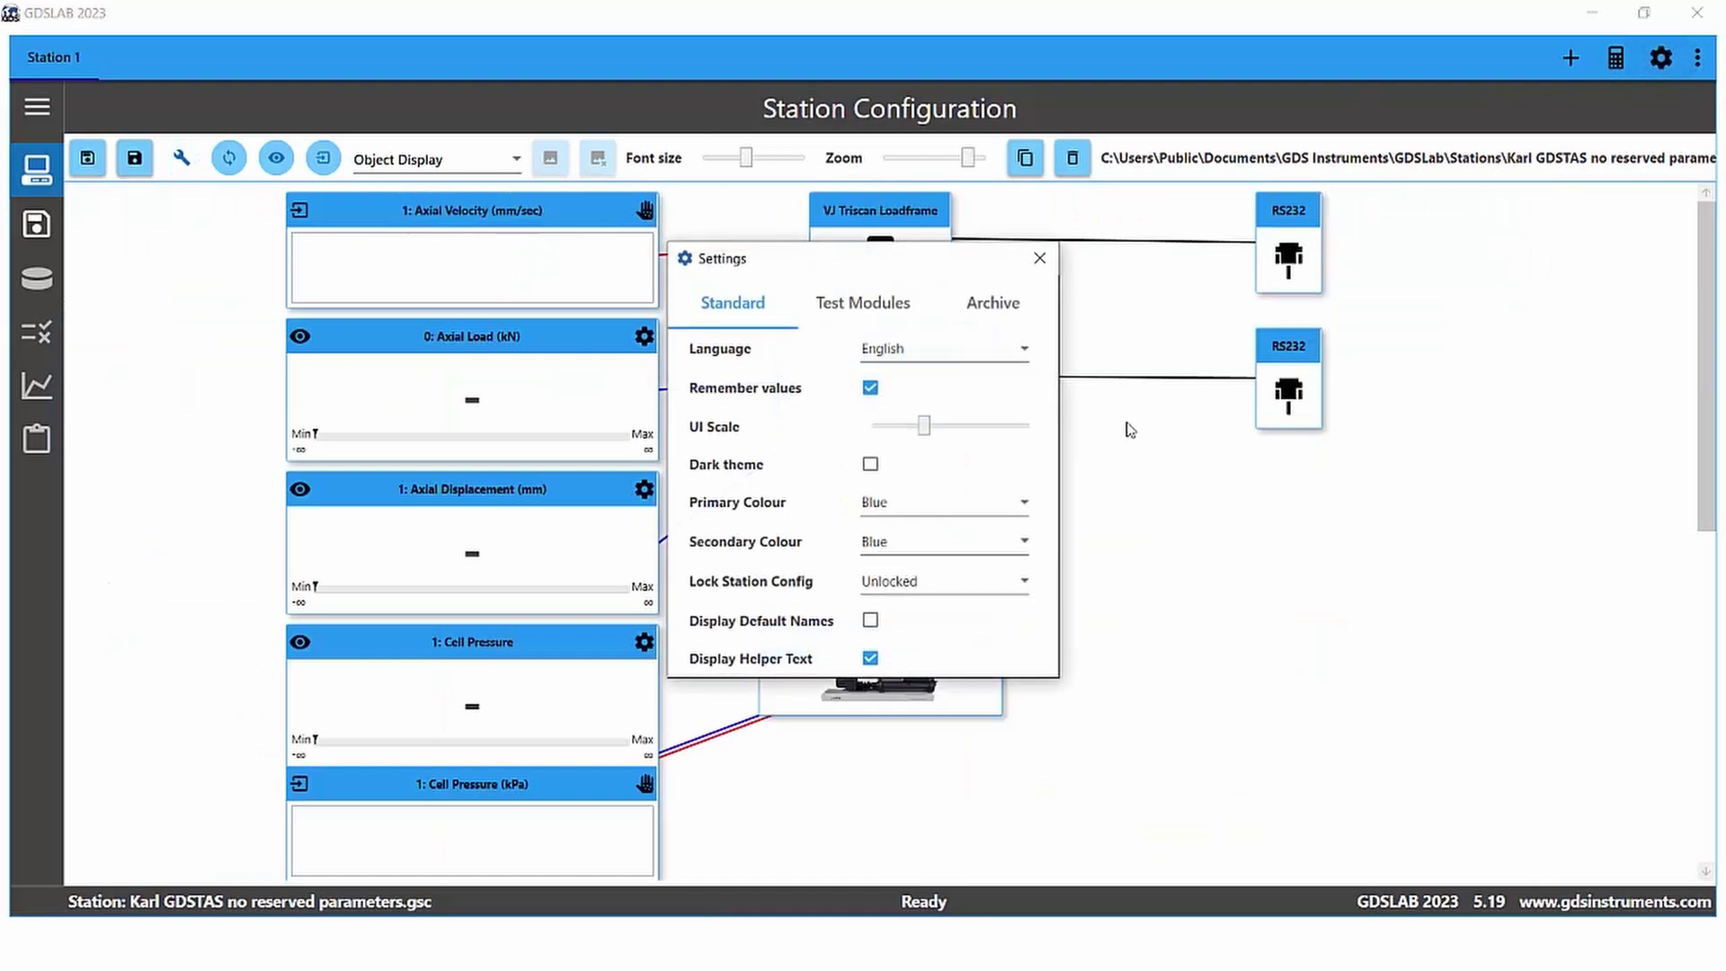
left_click(1025, 585)
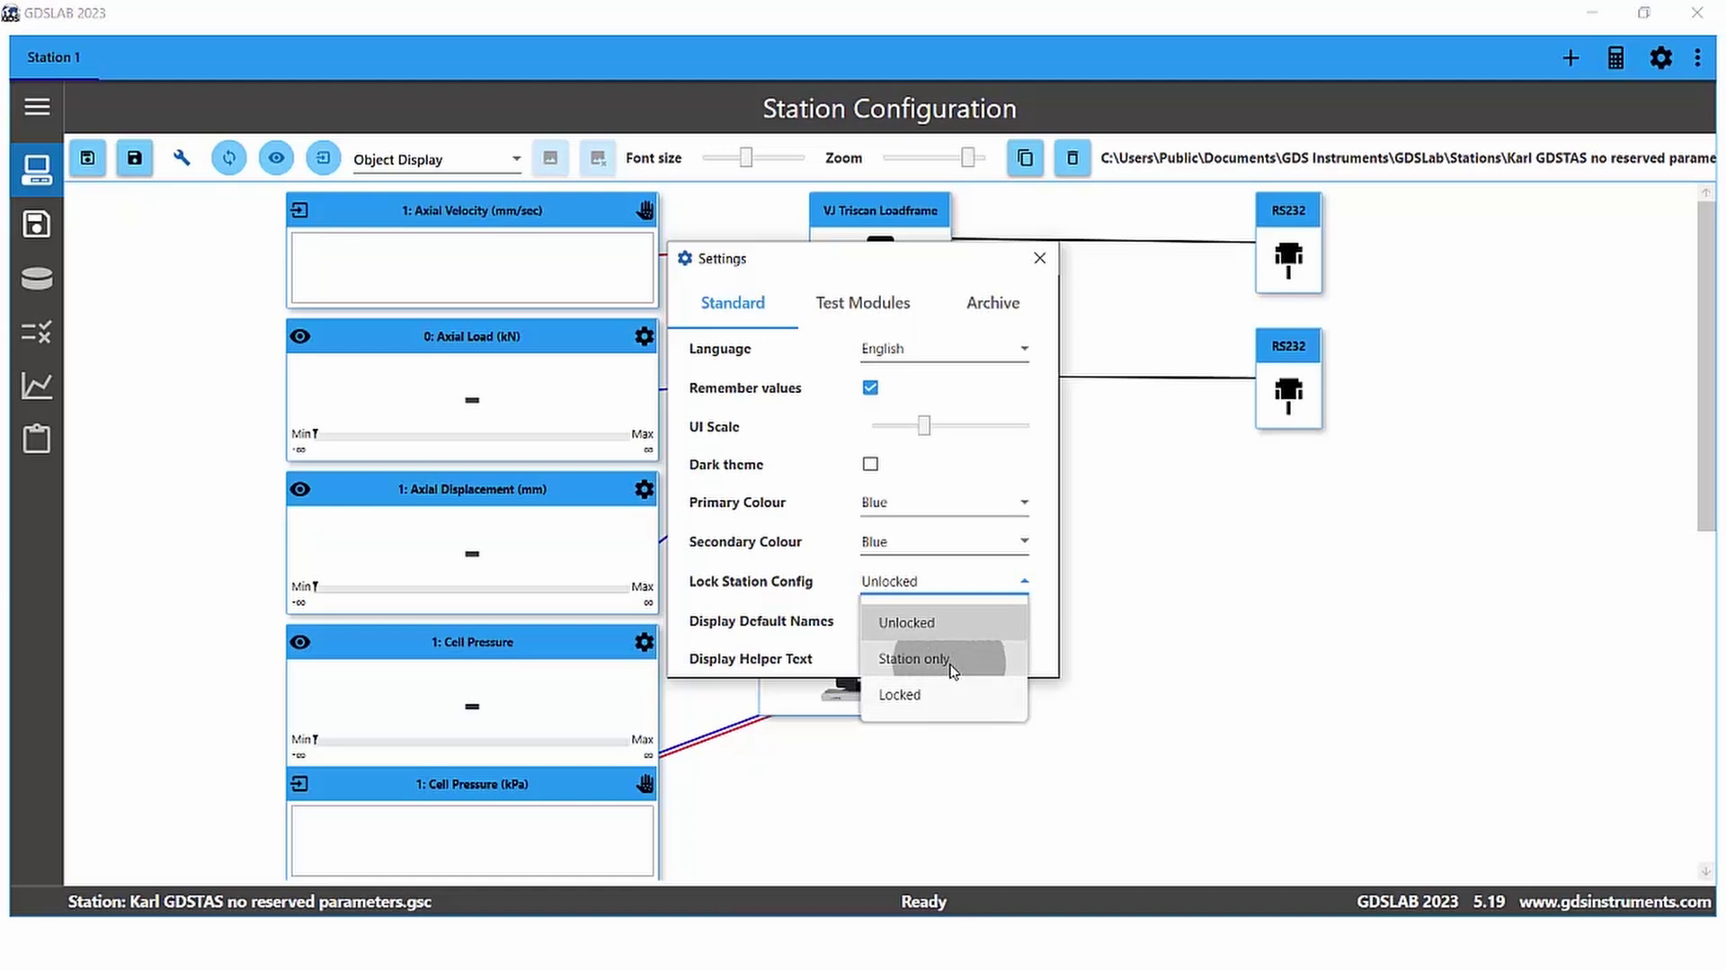
left_click(951, 665)
left_click(801, 464)
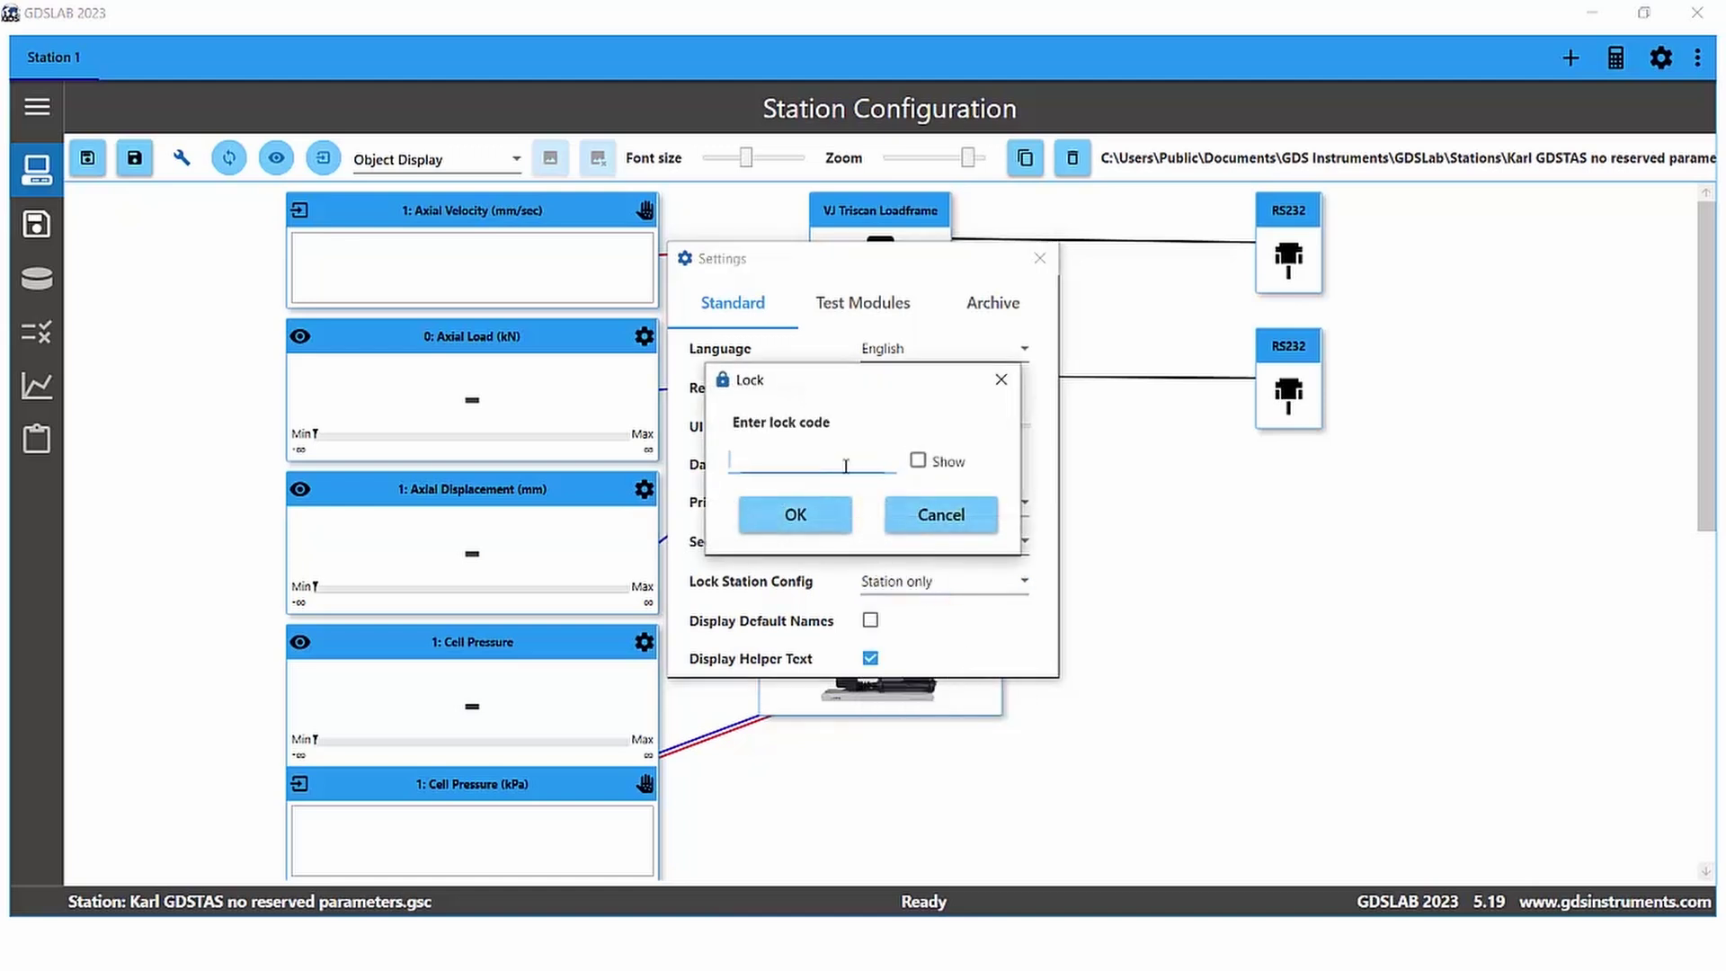
left_click(920, 464)
left_click(793, 516)
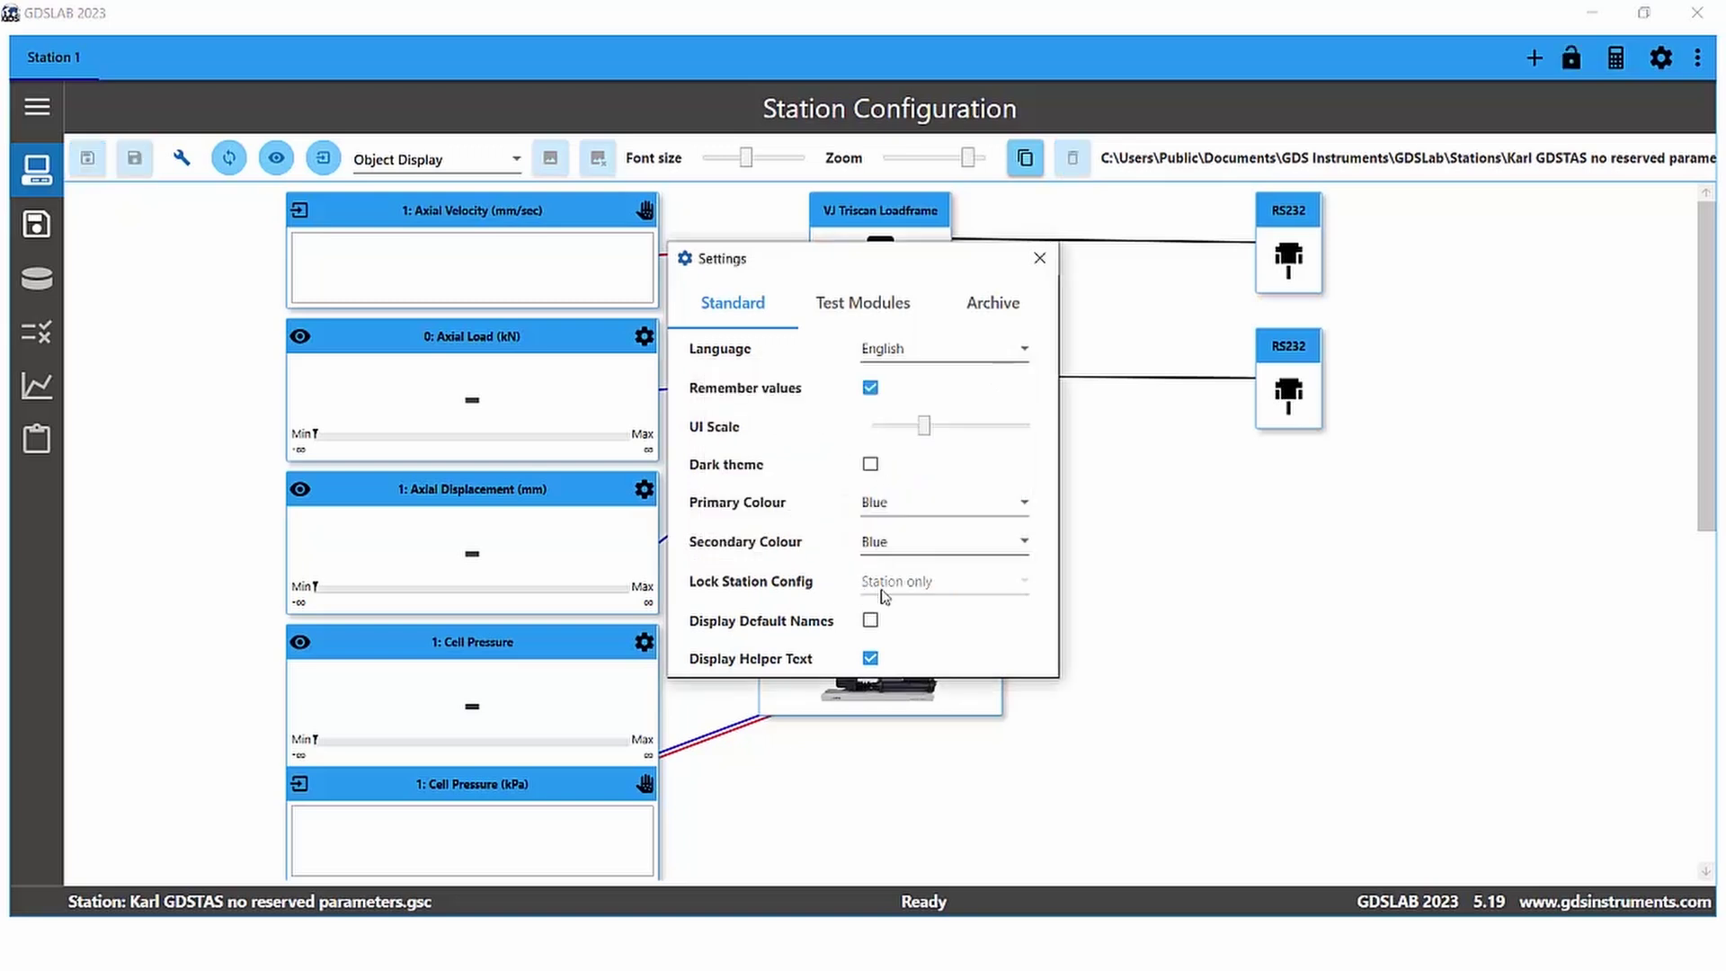
left_click(1040, 262)
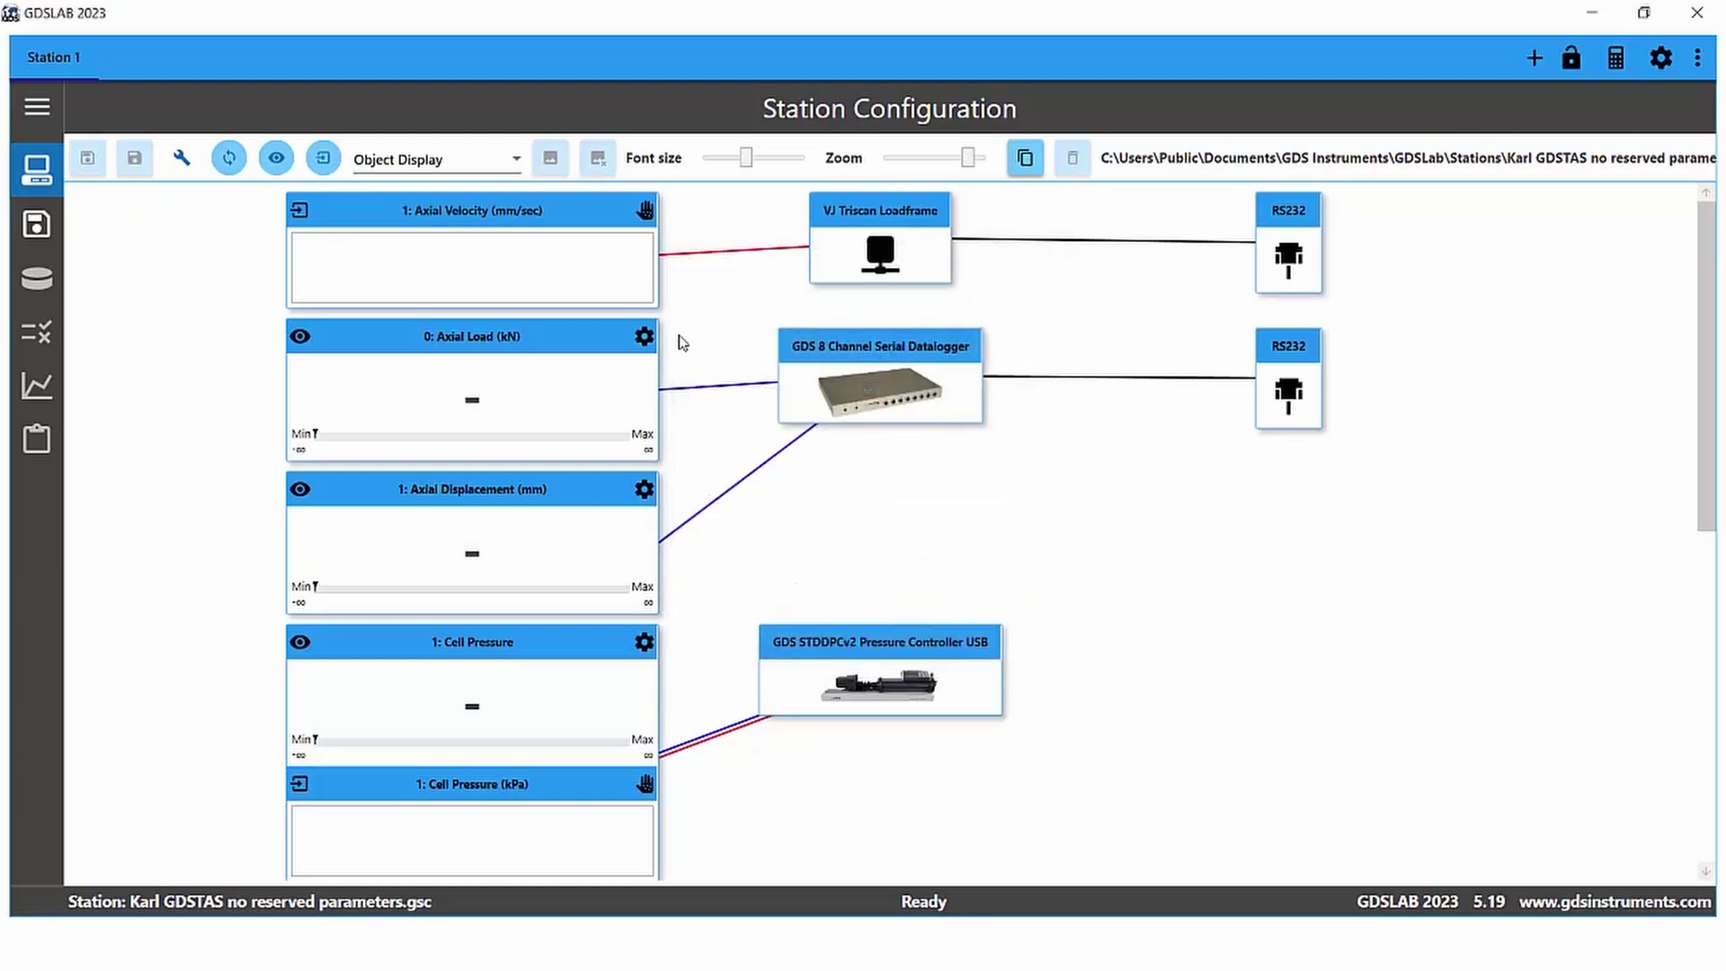
Step: Check the Axial Load transducer's engineering units and upper safety limit fields under the station-only lock, then close its settings
left_click(644, 340)
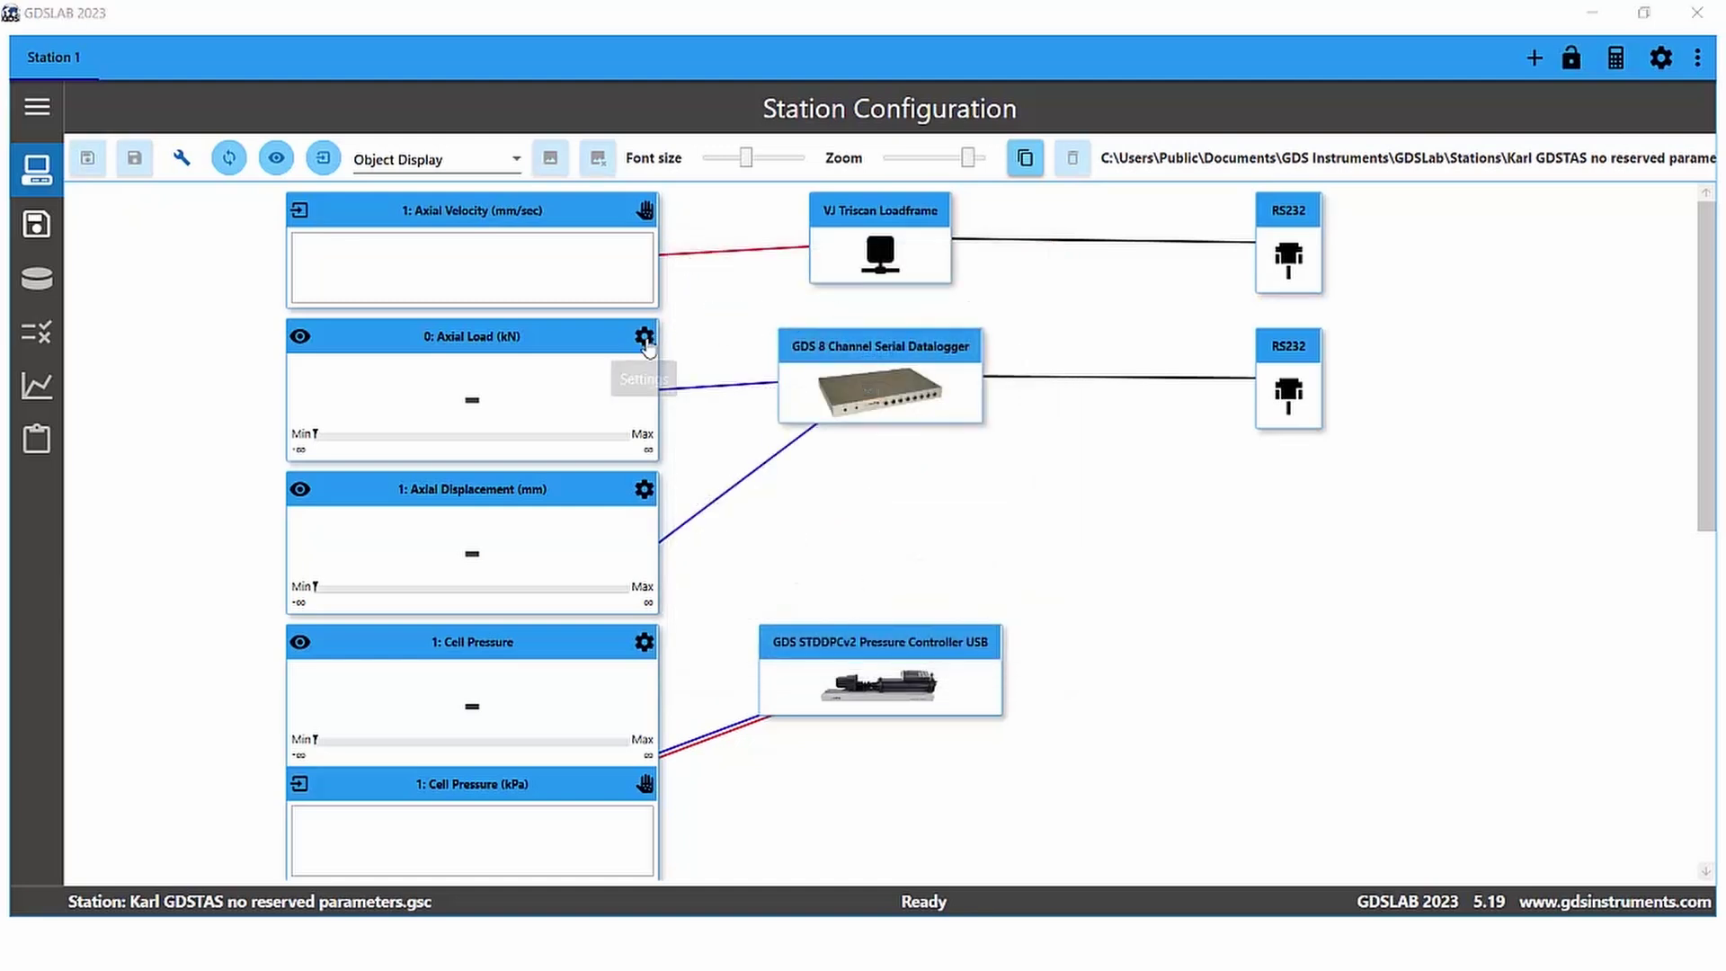
left_click(925, 499)
left_click(905, 574)
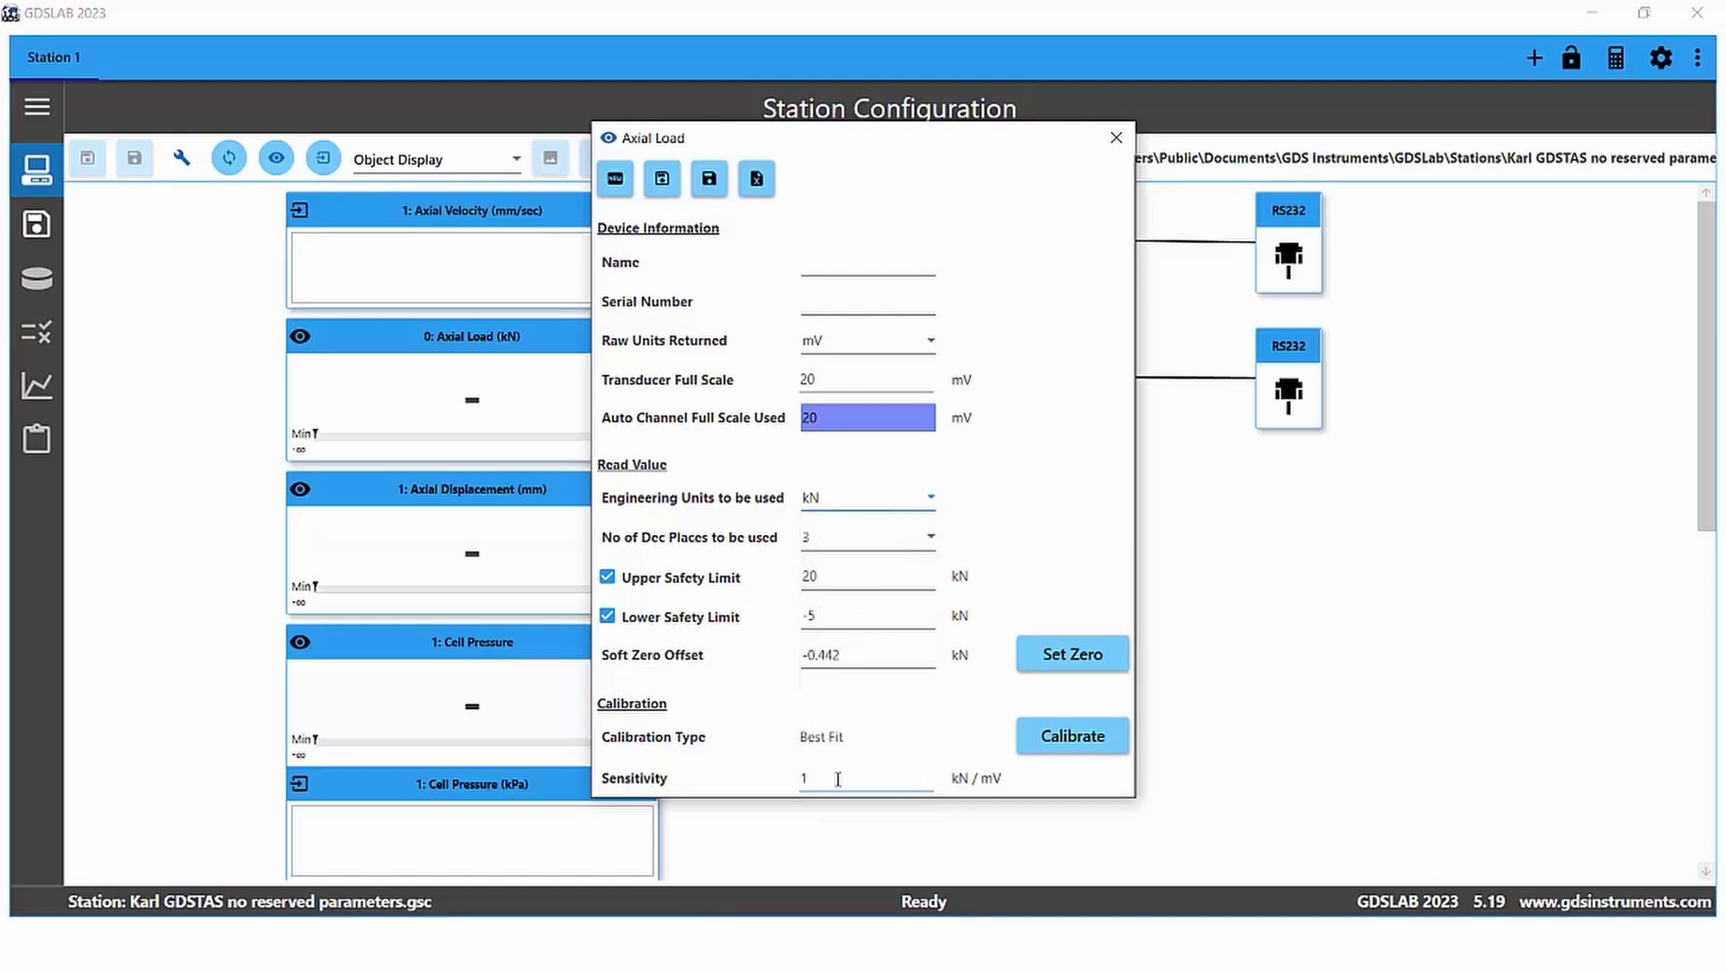
left_click(1115, 138)
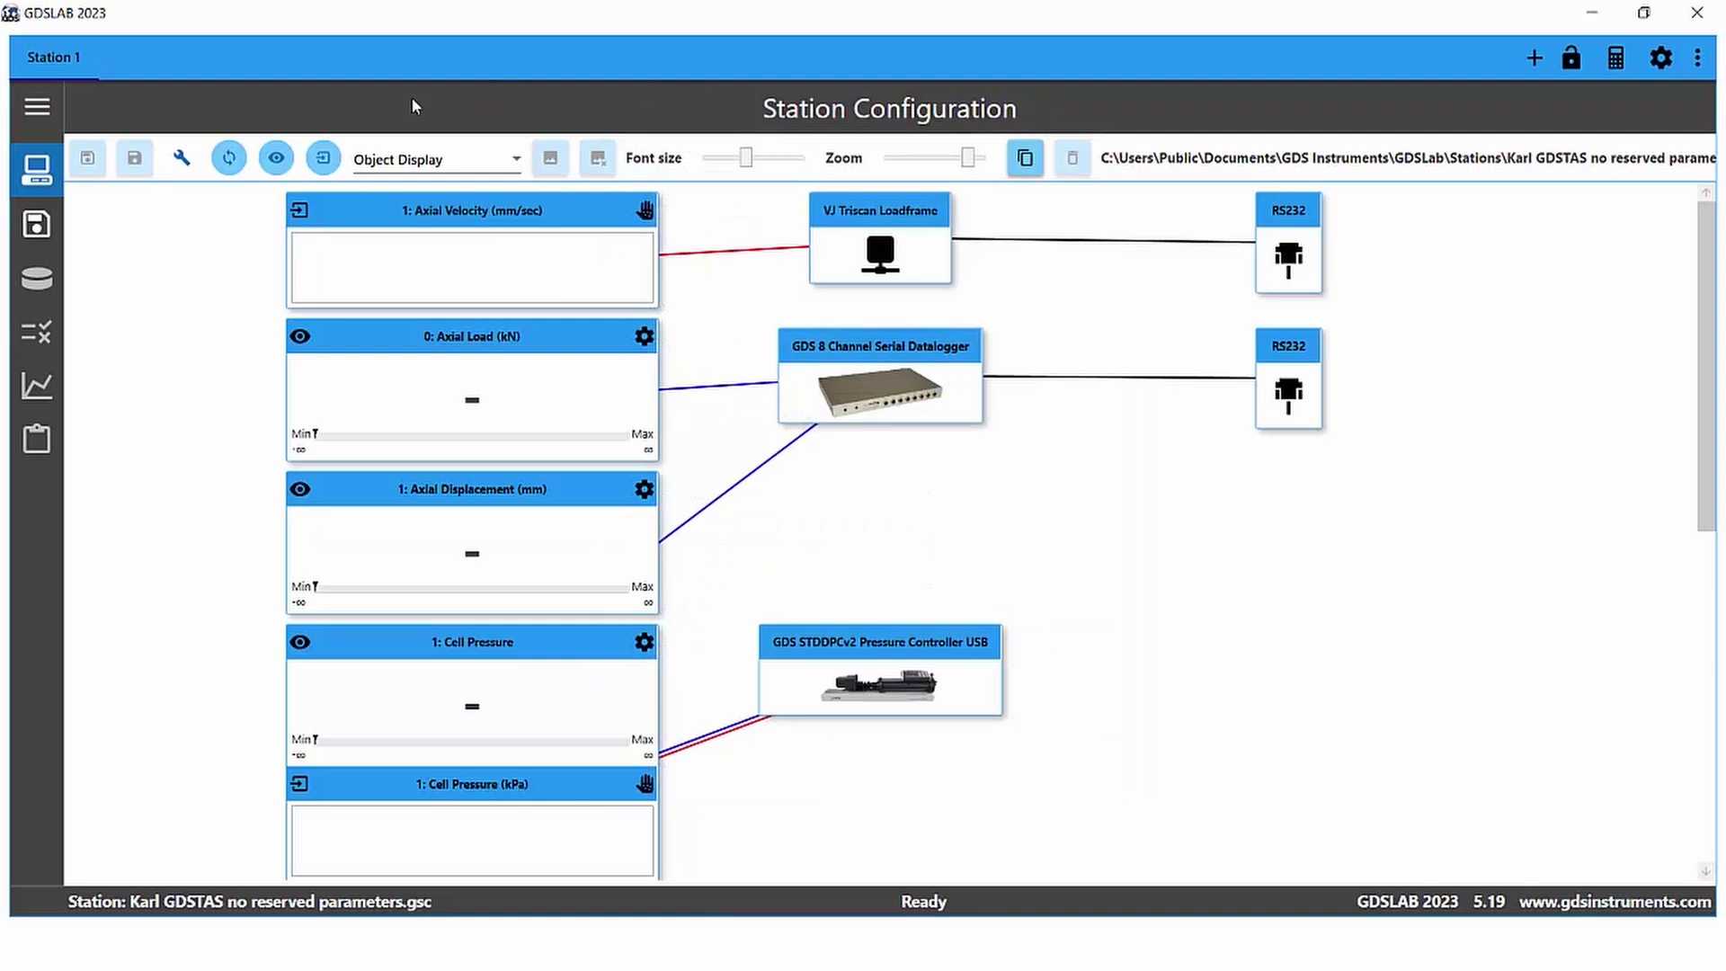
Step: Inspect the locked station setup and its Cell Pressure parameter, then close the setup
left_click(182, 159)
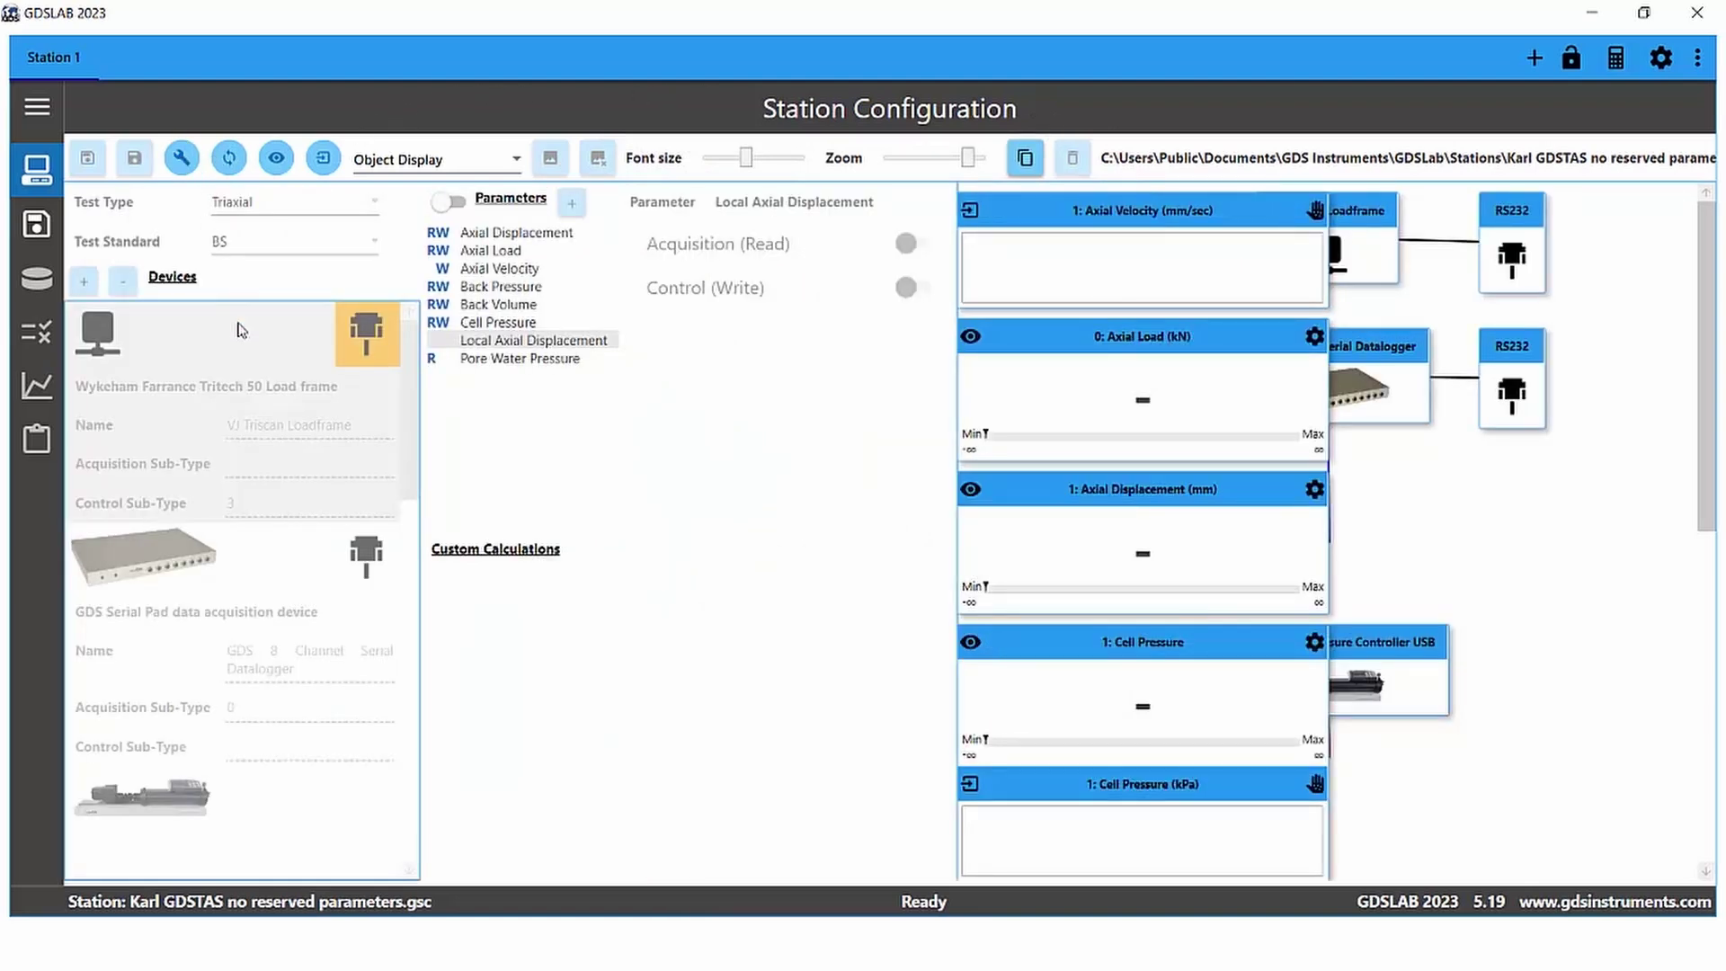
left_click(493, 325)
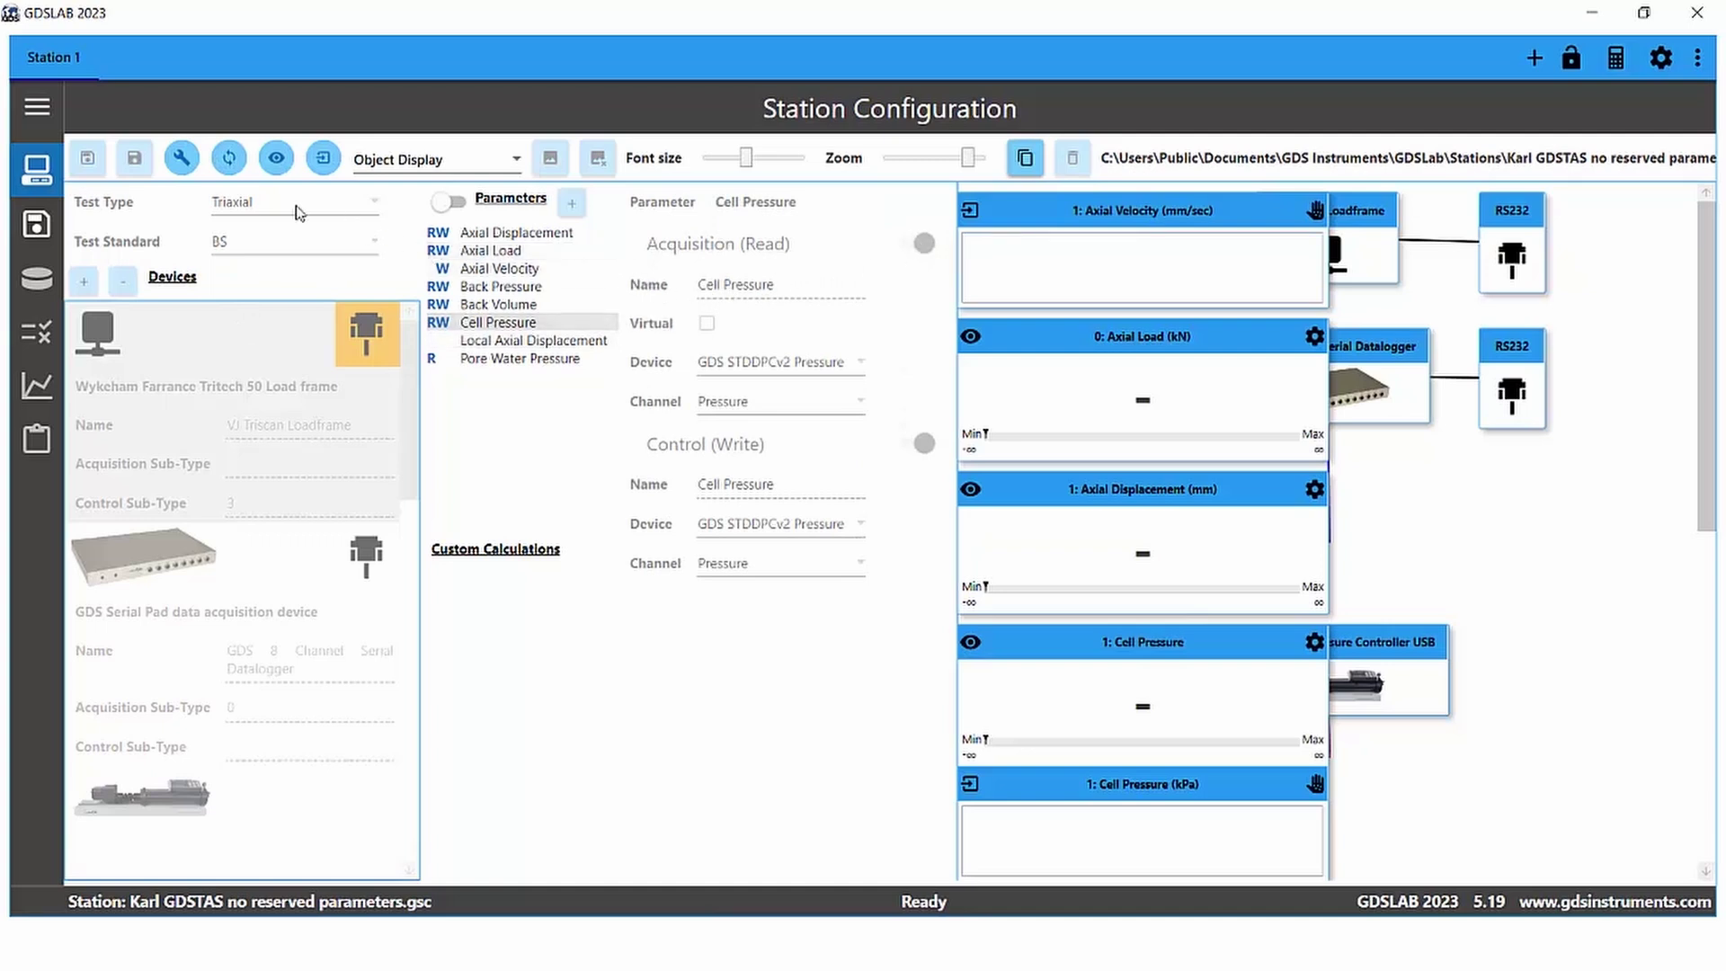
left_click(182, 160)
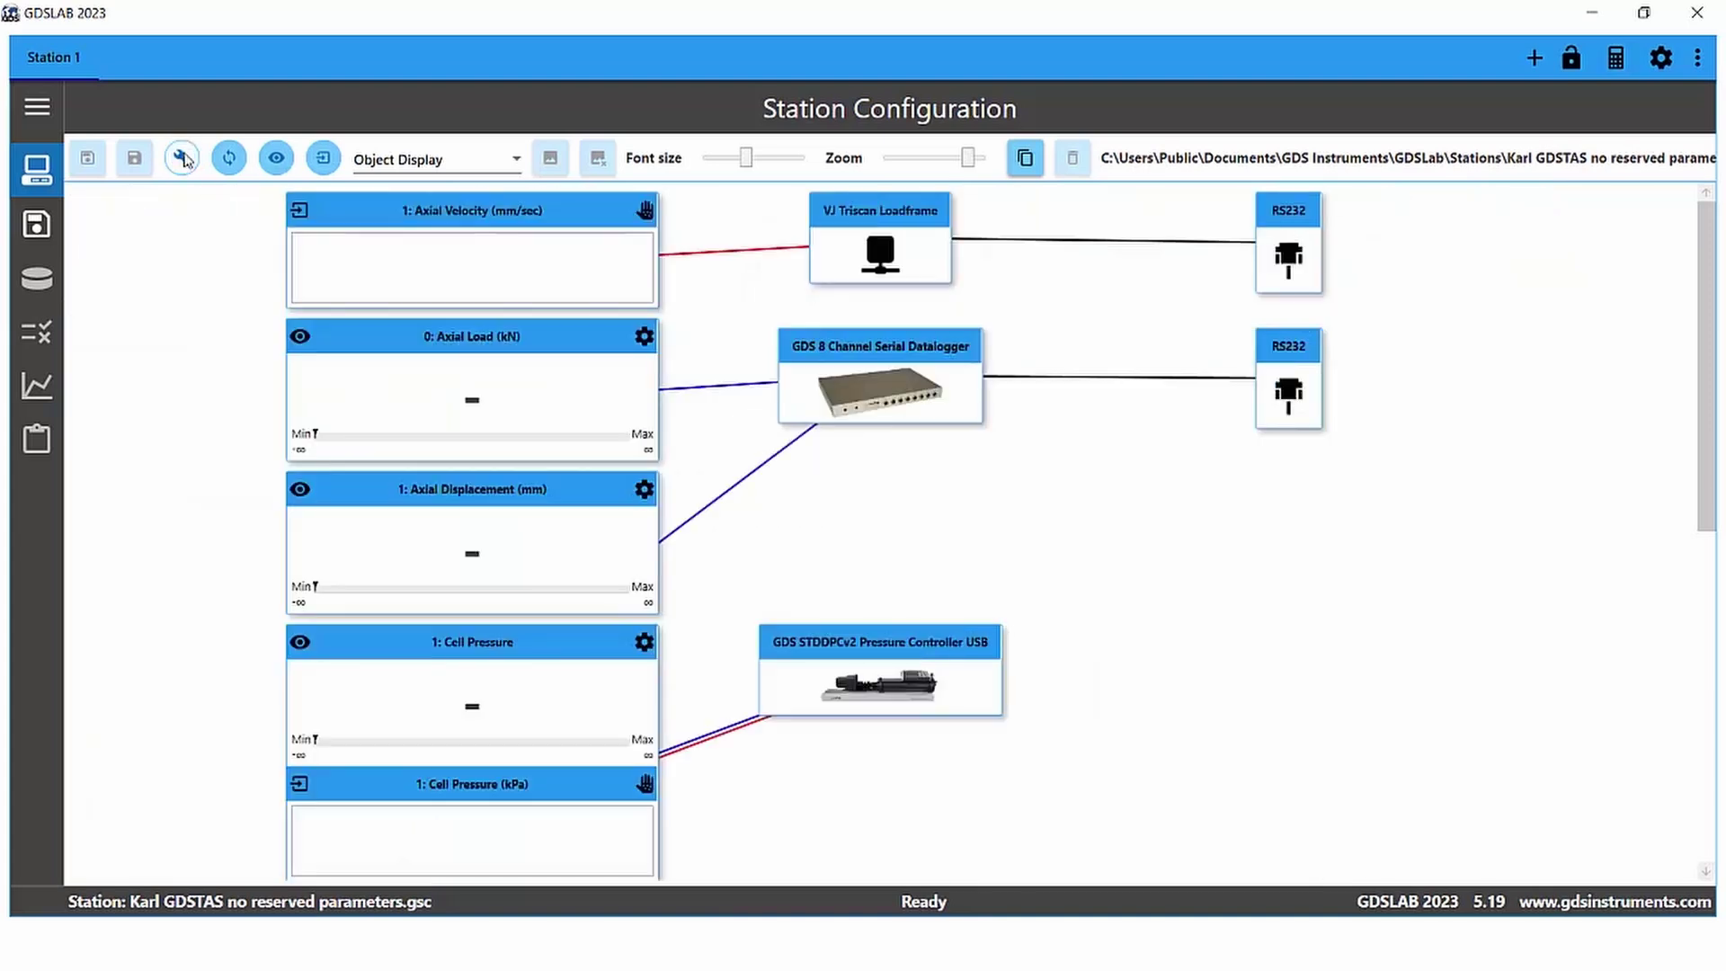
Step: Unlock the station configuration by entering the lock code, with the code shown for checking
left_click(1570, 59)
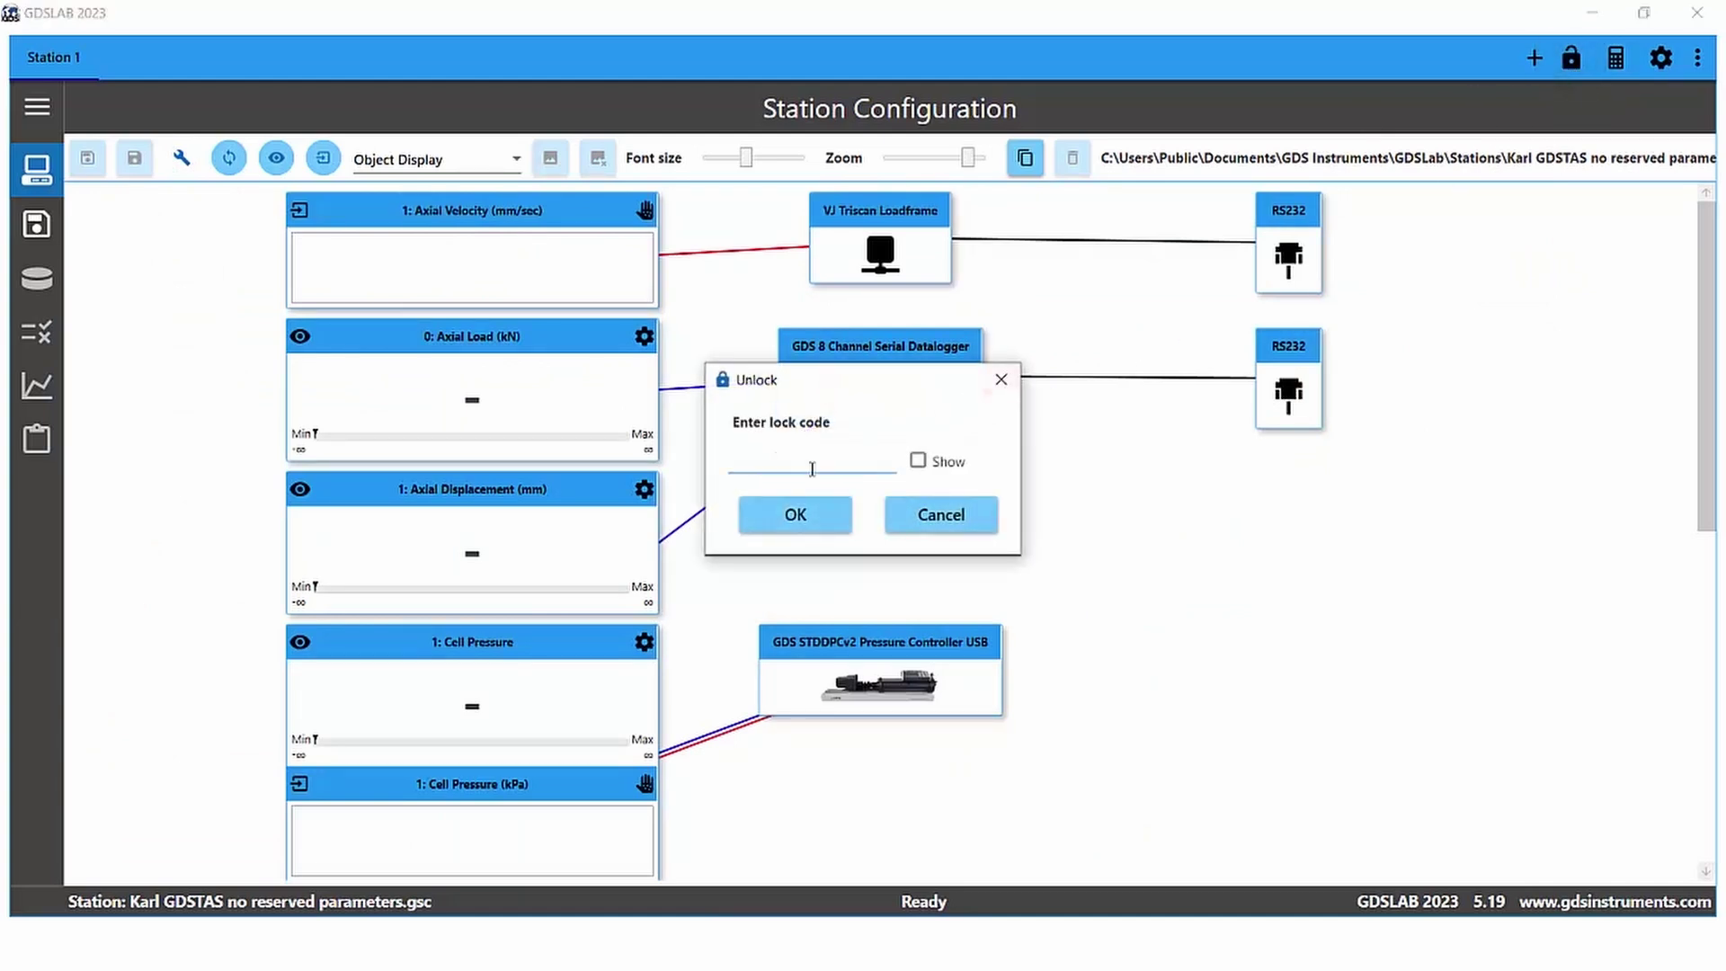
left_click(802, 453)
left_click(917, 460)
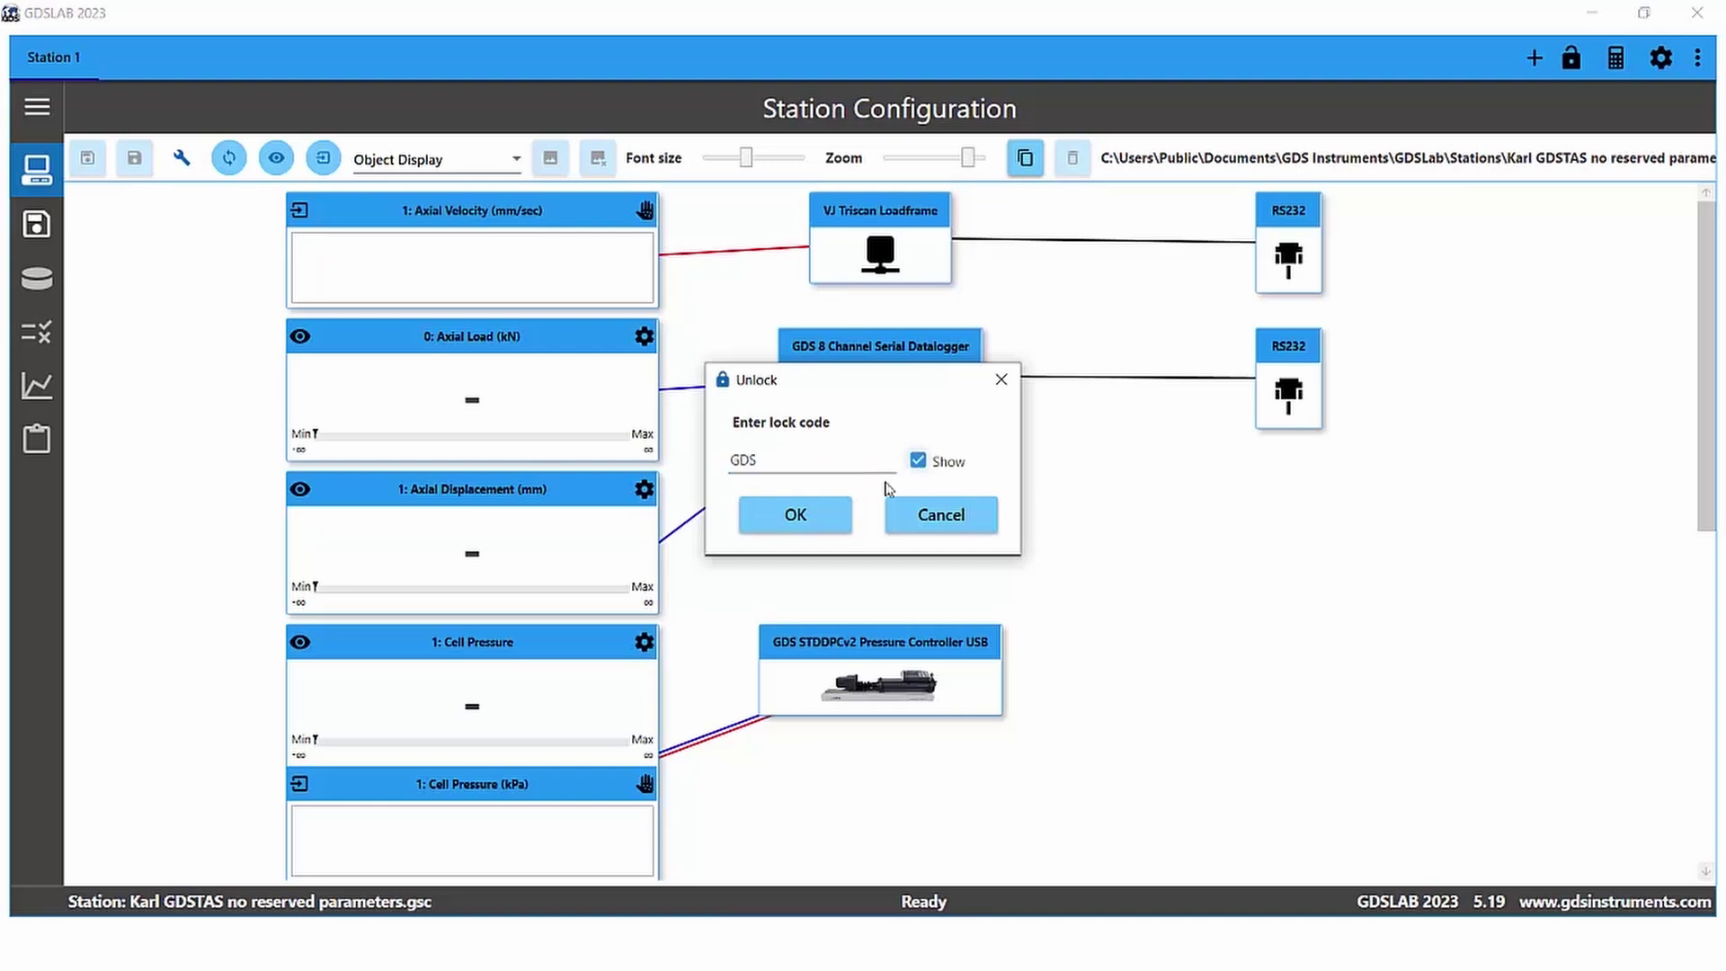
left_click(795, 515)
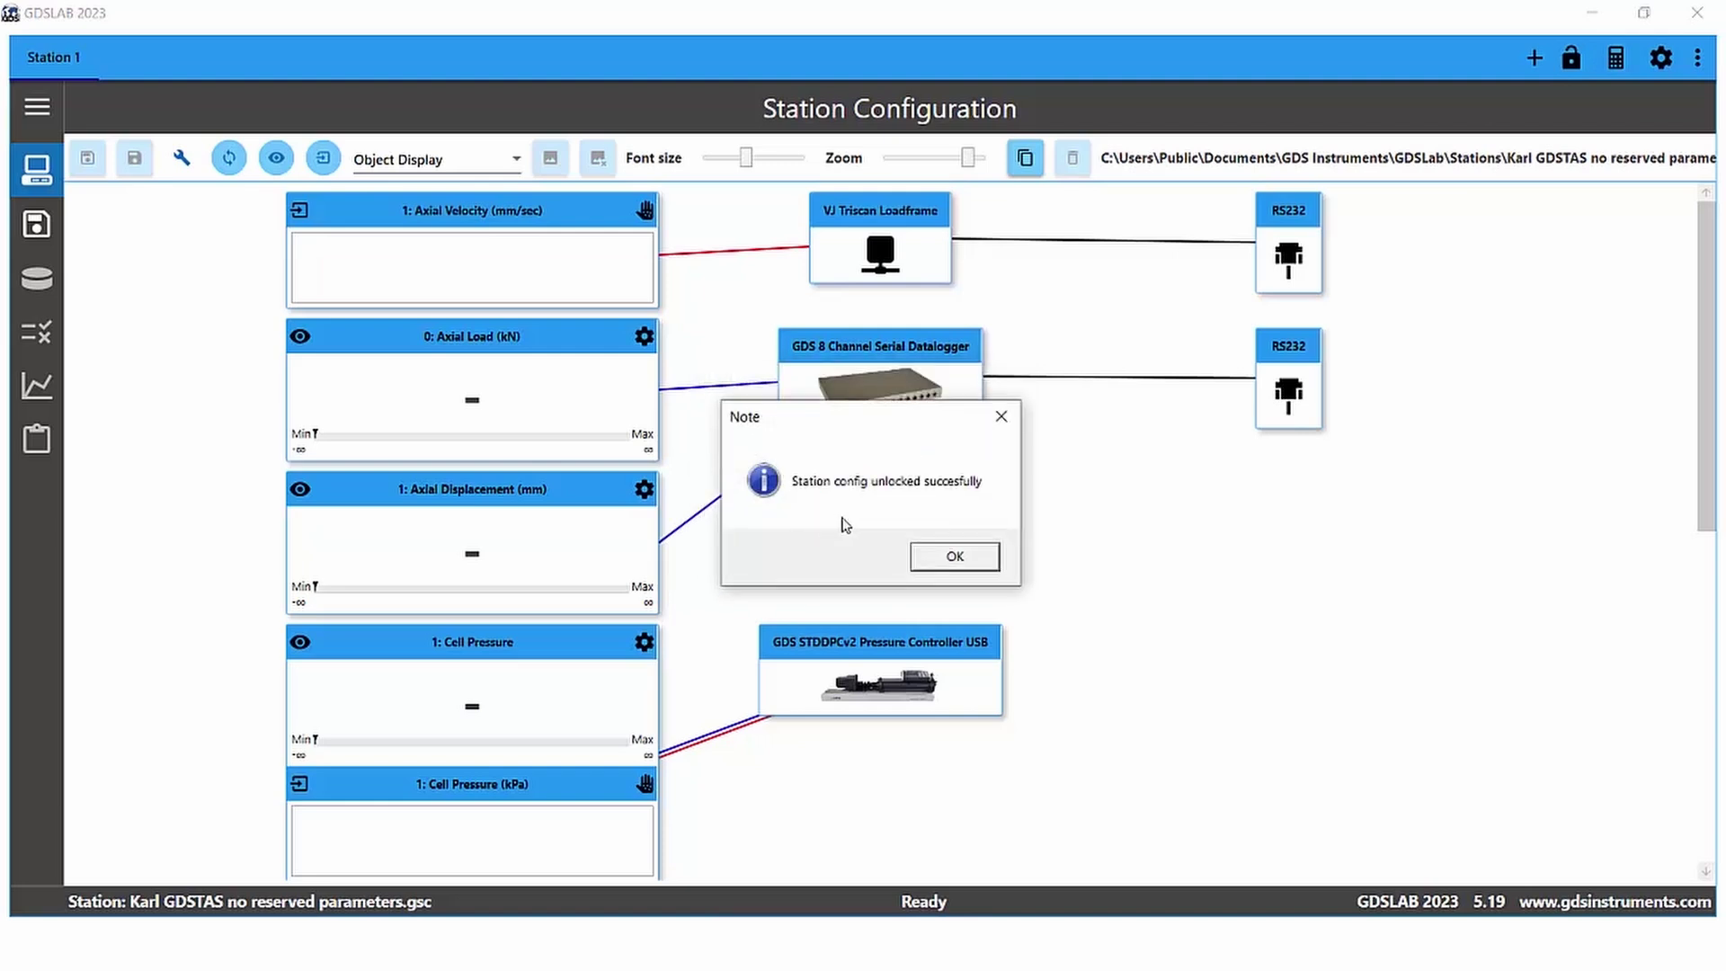
left_click(960, 561)
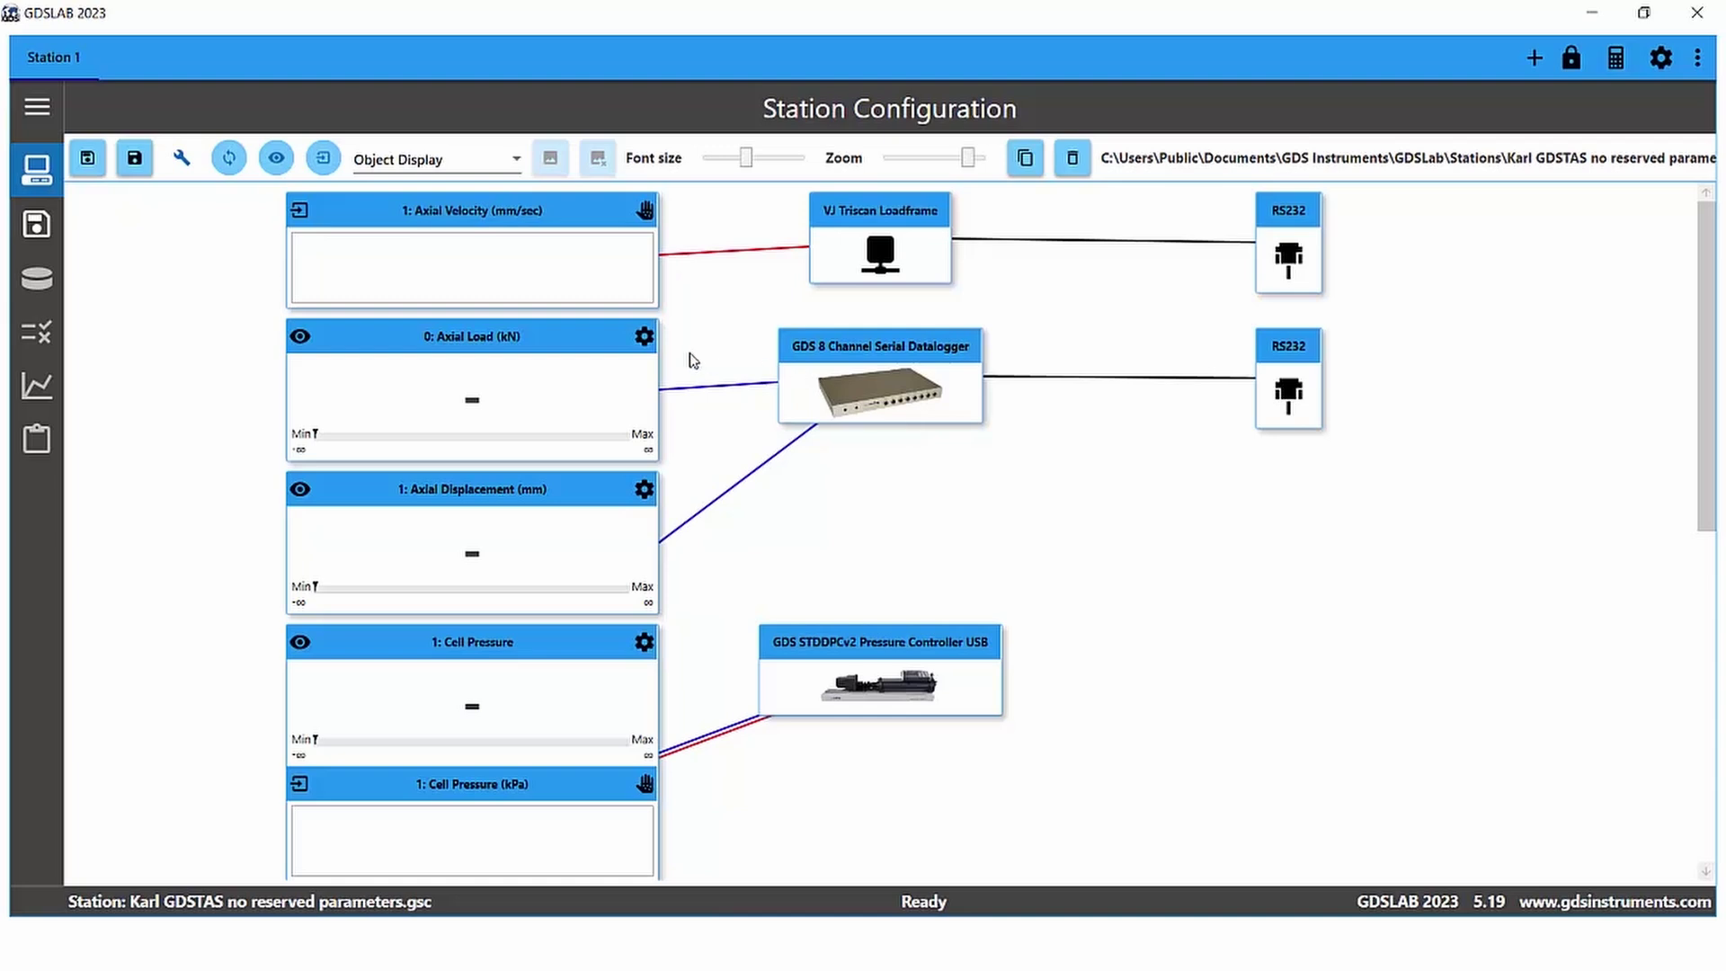
Step: Turn on acquisition for the Local Axial Displacement parameter in the station setup
left_click(180, 158)
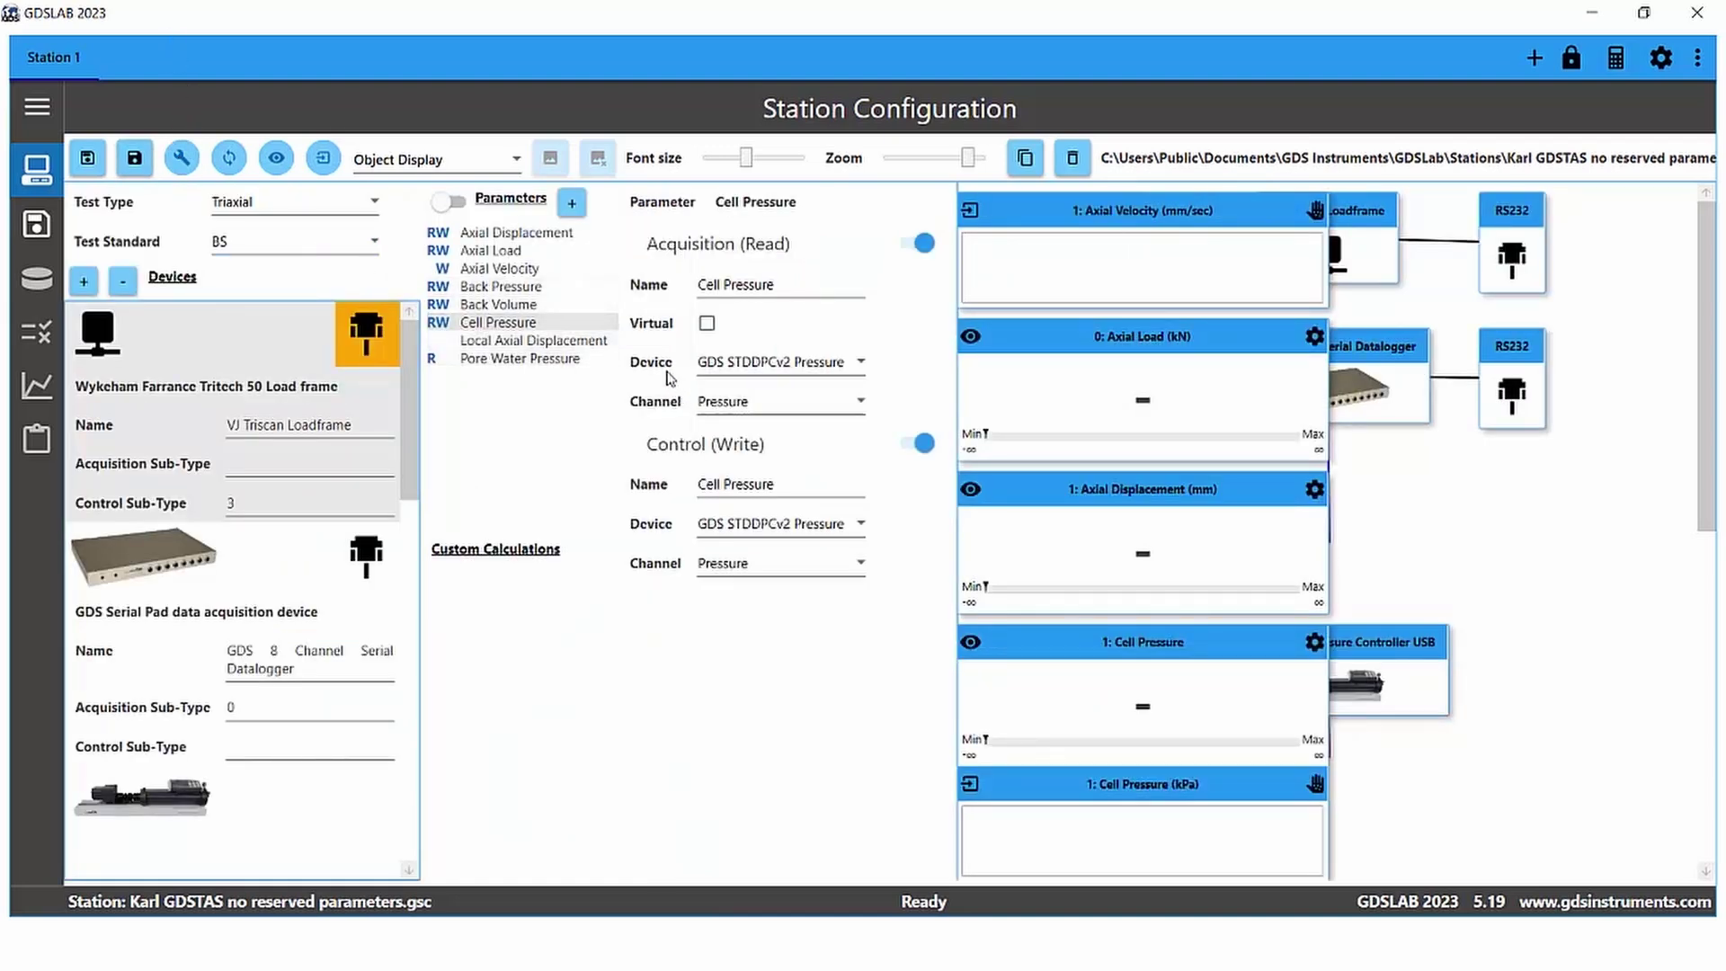
left_click(508, 340)
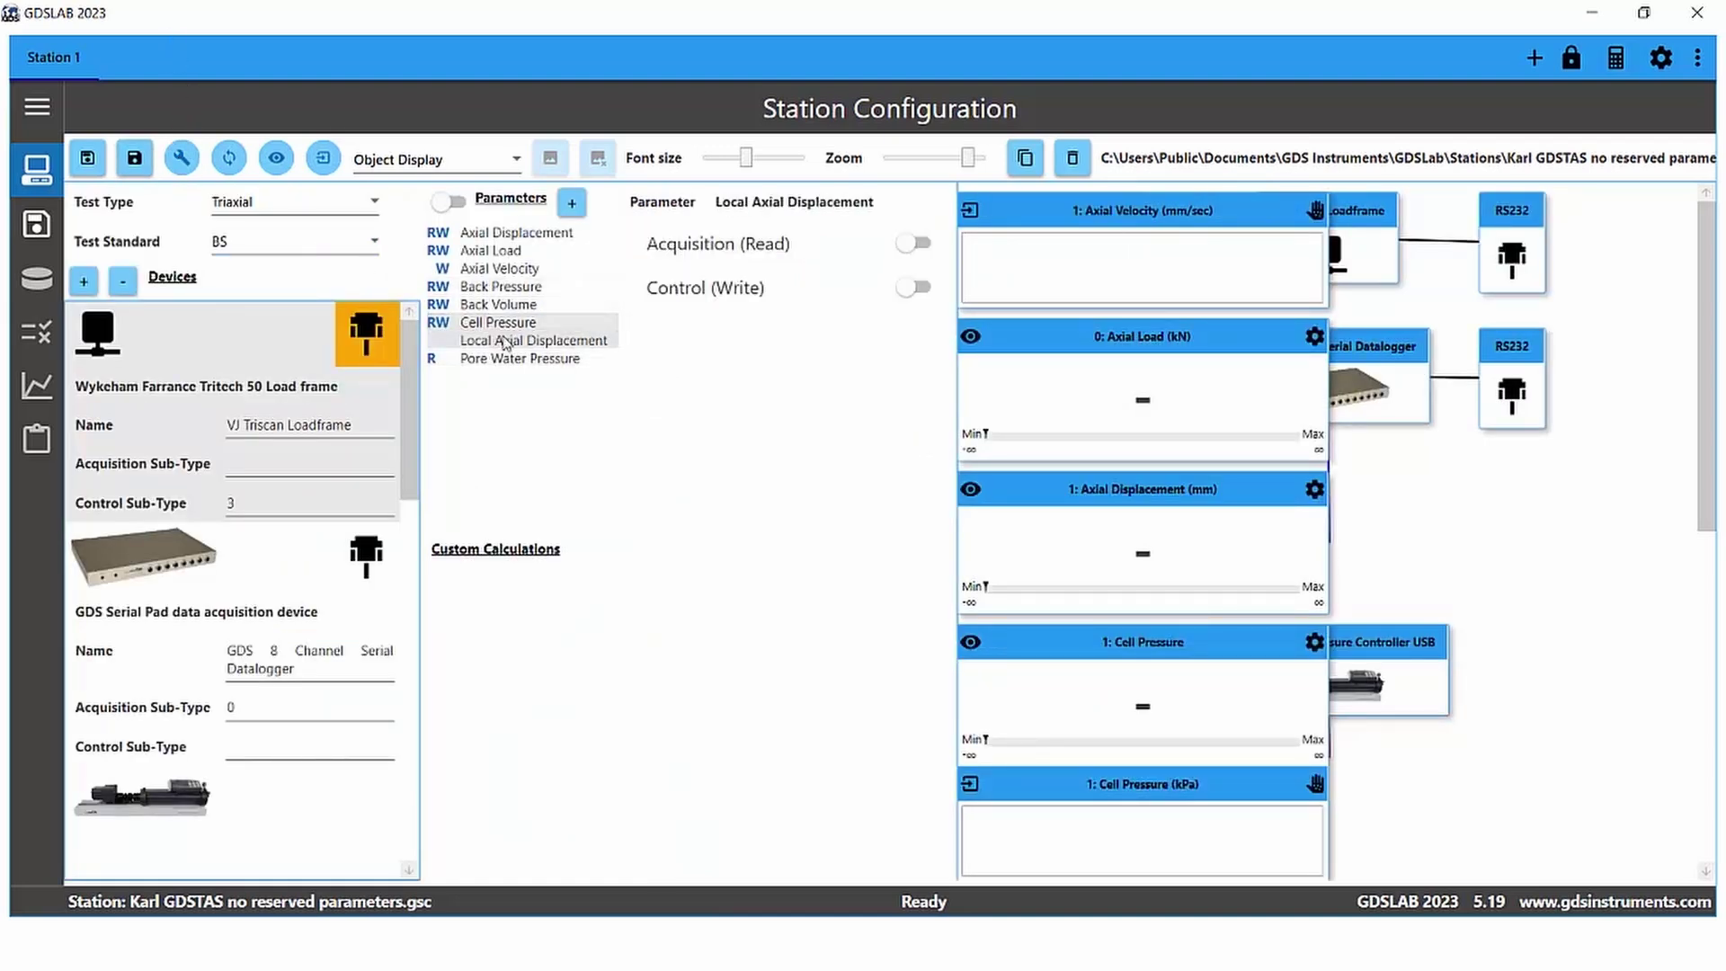
left_click(917, 244)
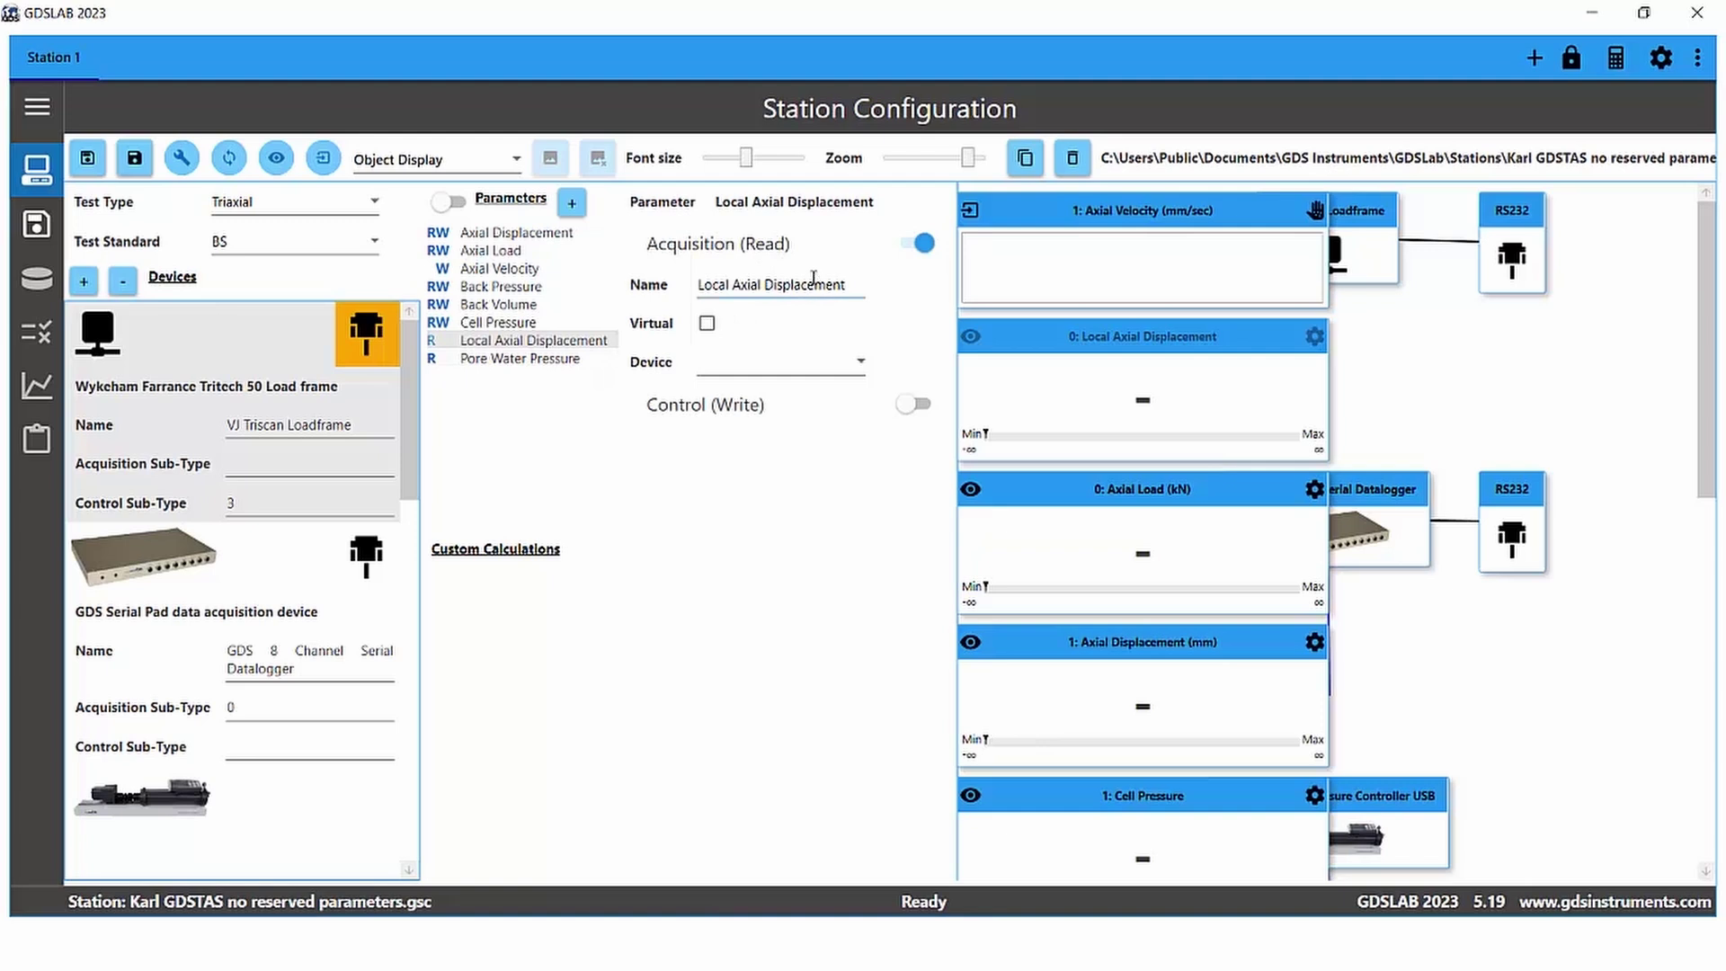
Step: Lock the station configuration again and confirm the lock
left_click(1571, 57)
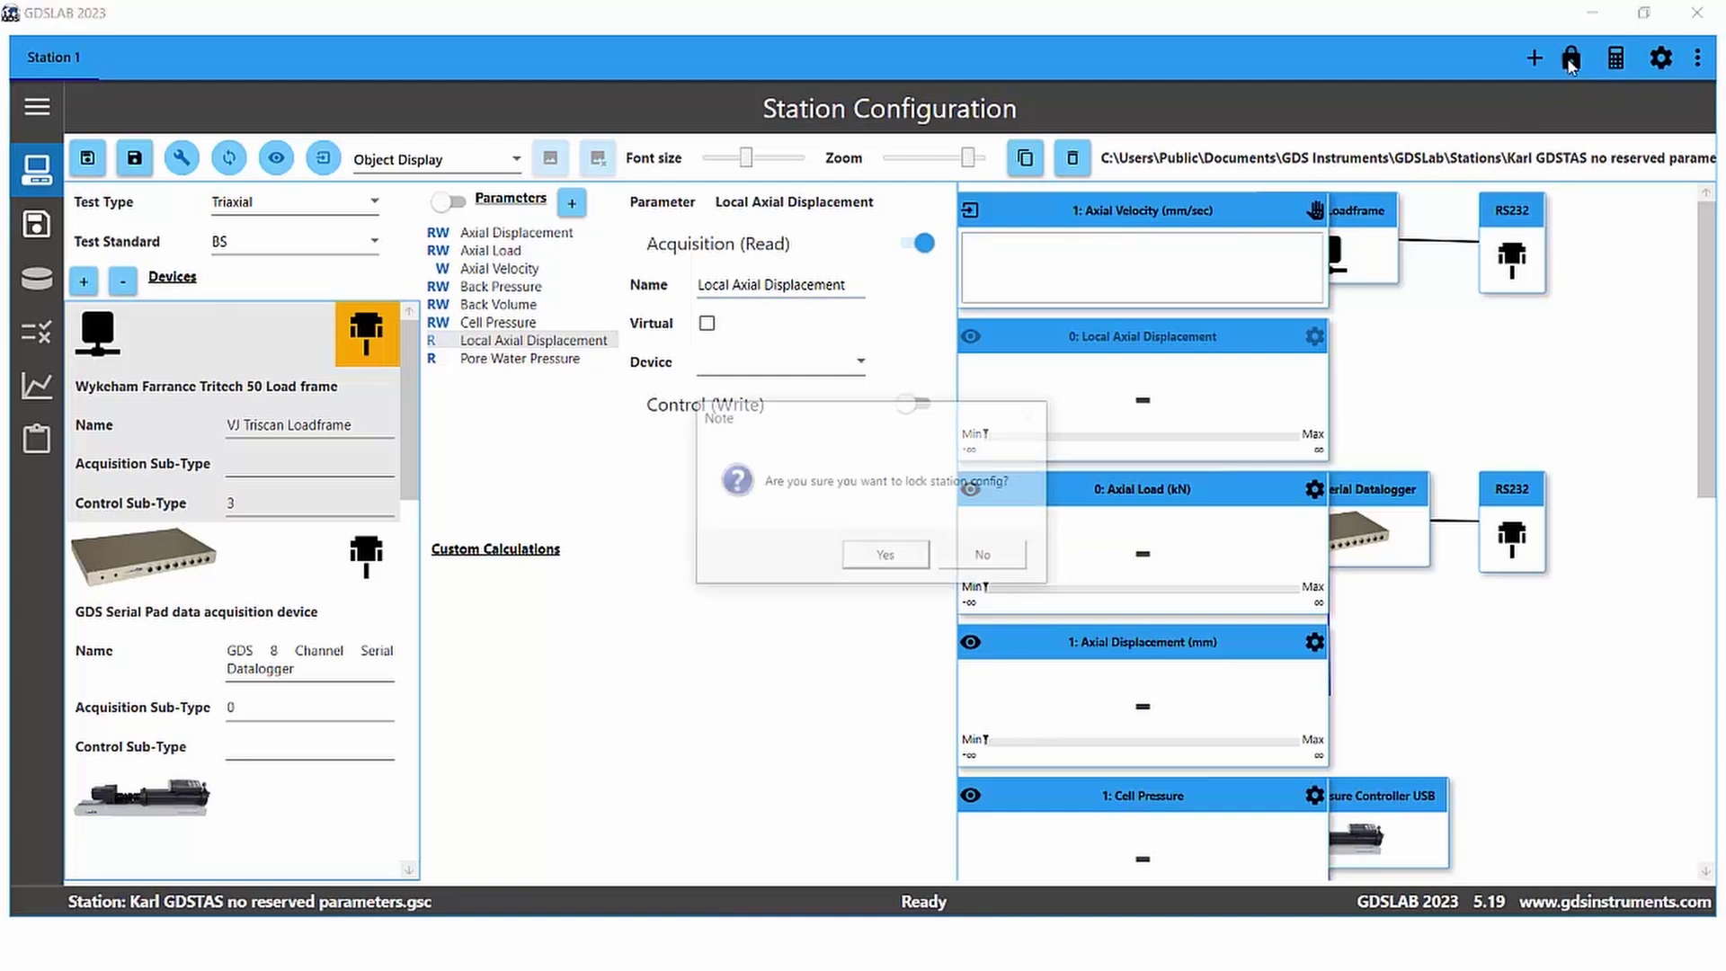
left_click(894, 555)
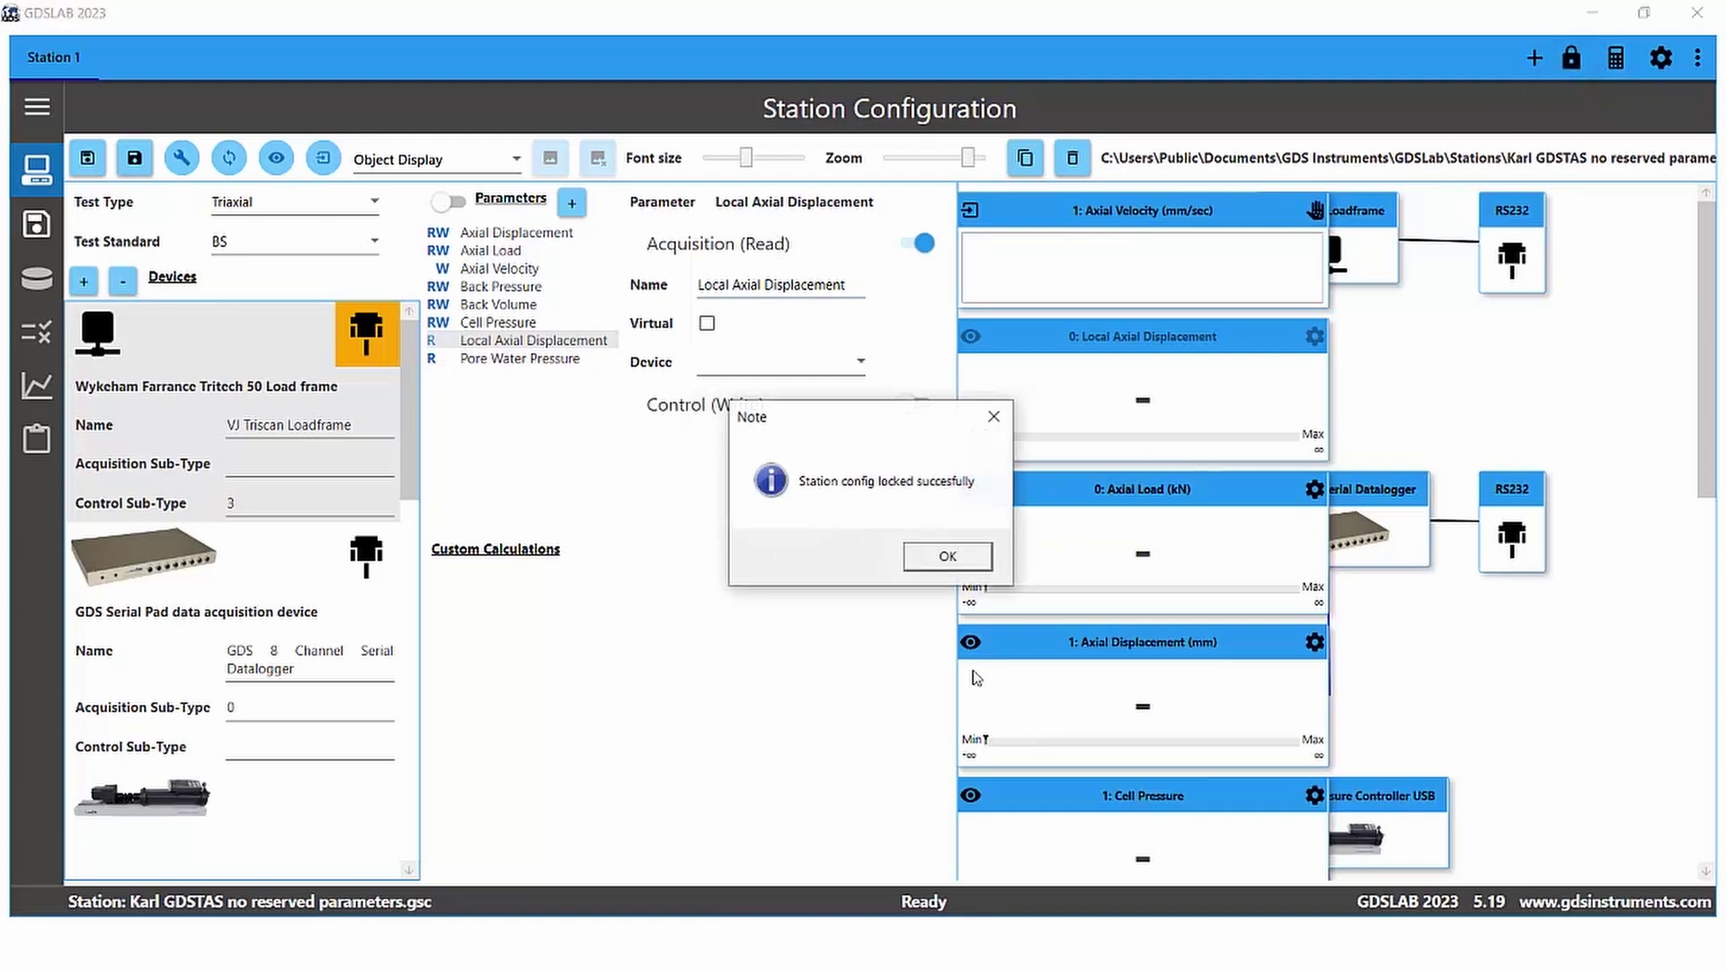
left_click(949, 556)
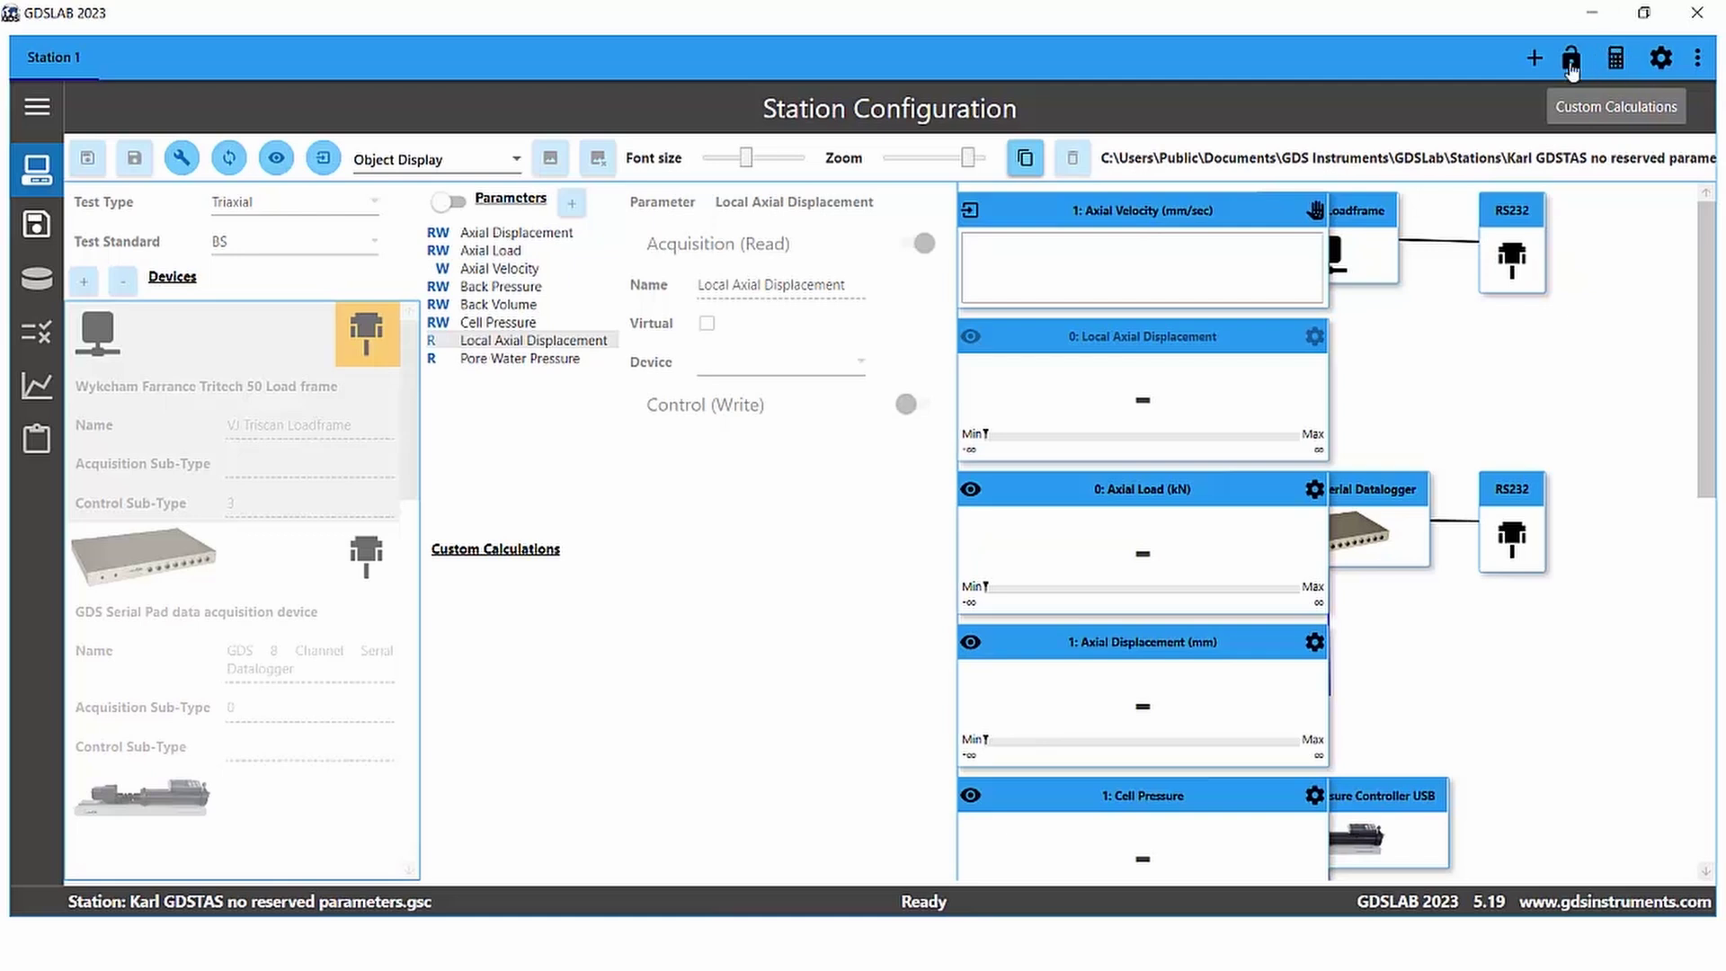
Step: Enter the lock code to unlock the station configuration while the station setup is open
left_click(1570, 68)
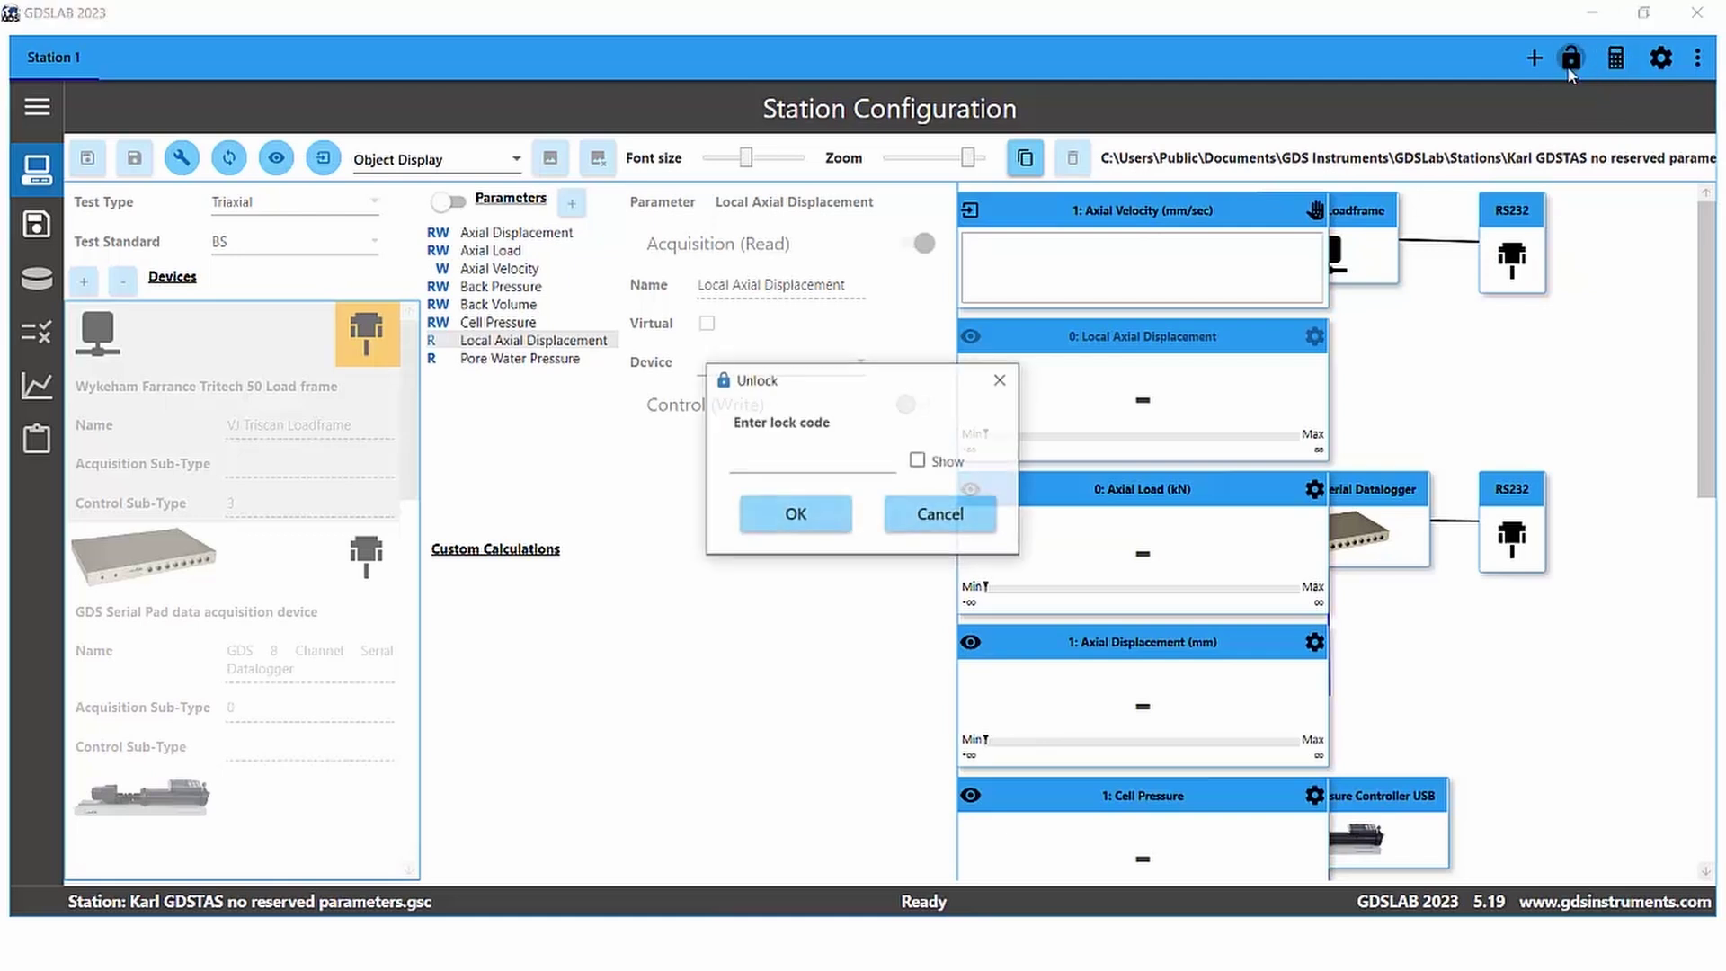
left_click(796, 461)
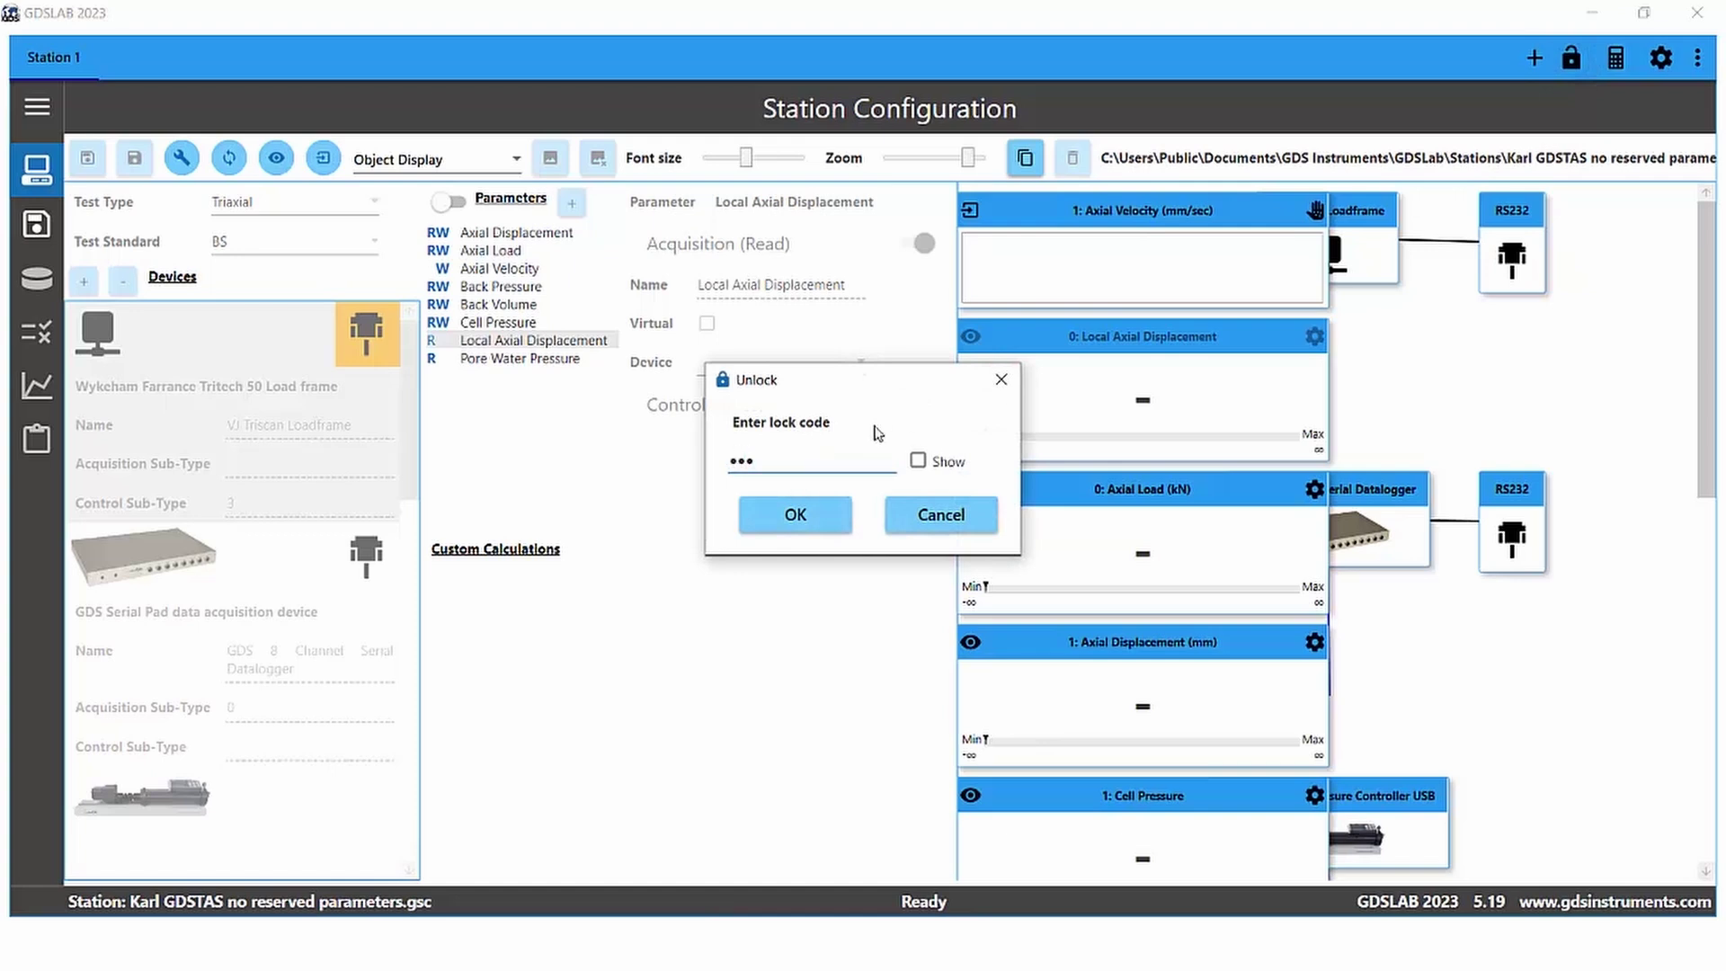
left_click(797, 513)
left_click(927, 555)
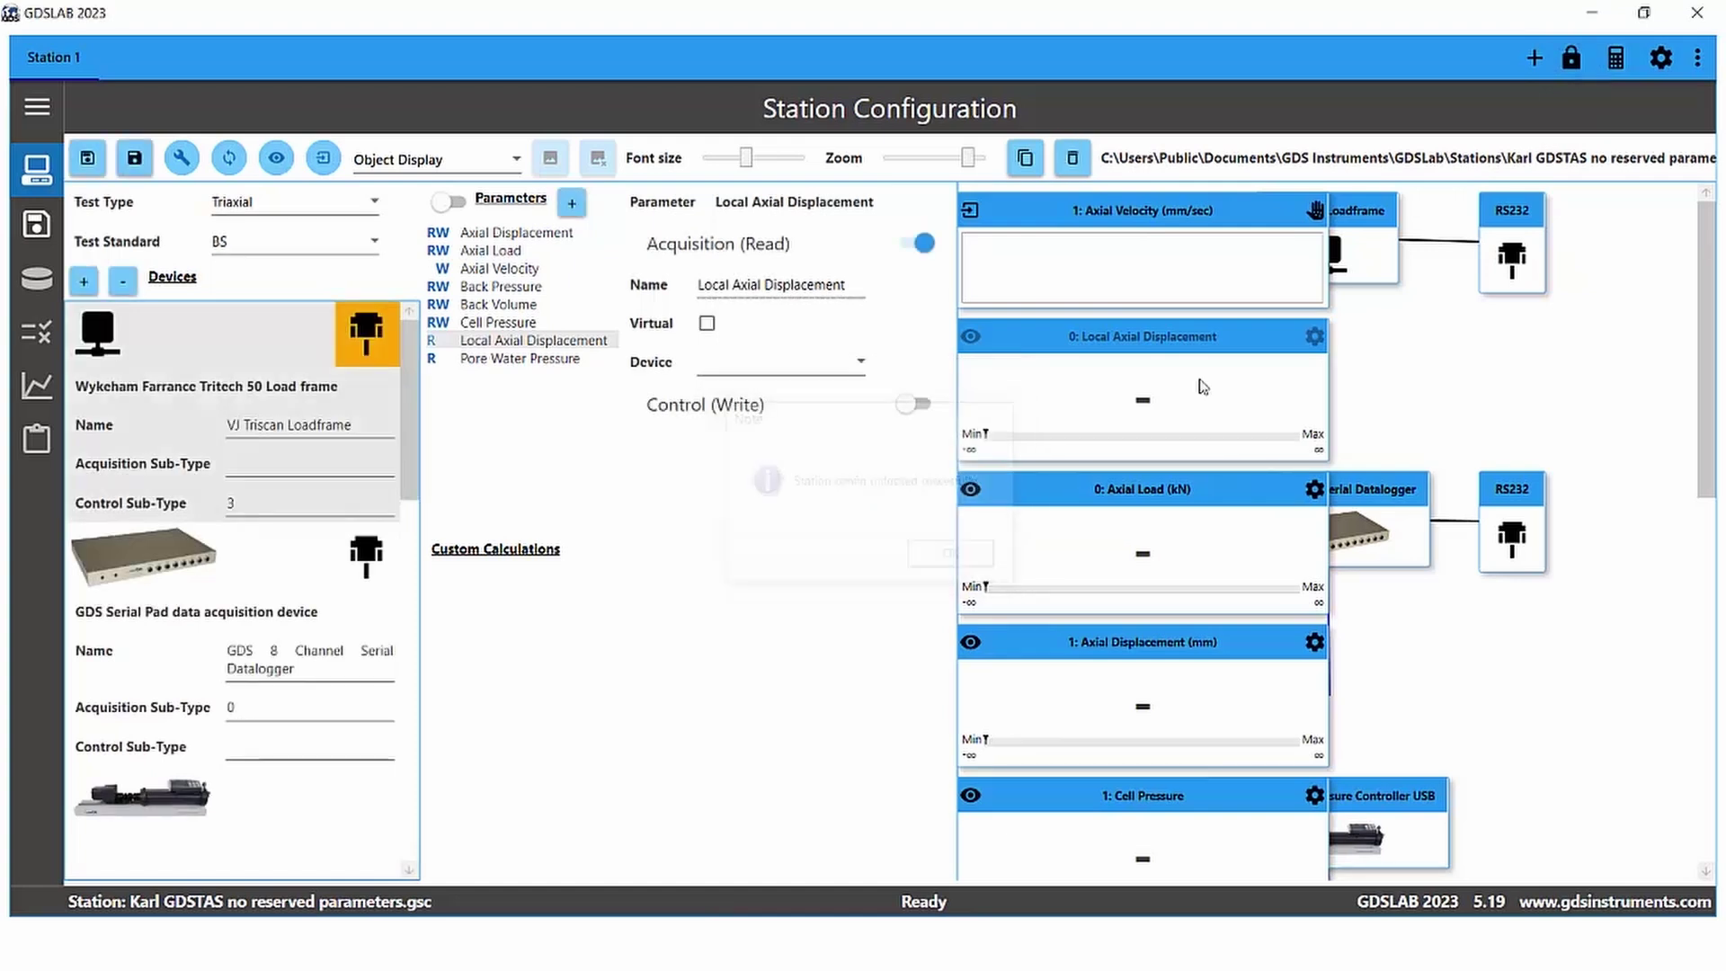
Step: Set Lock Station Config to Locked in the settings and enter the lock code, shown for checking
left_click(1661, 65)
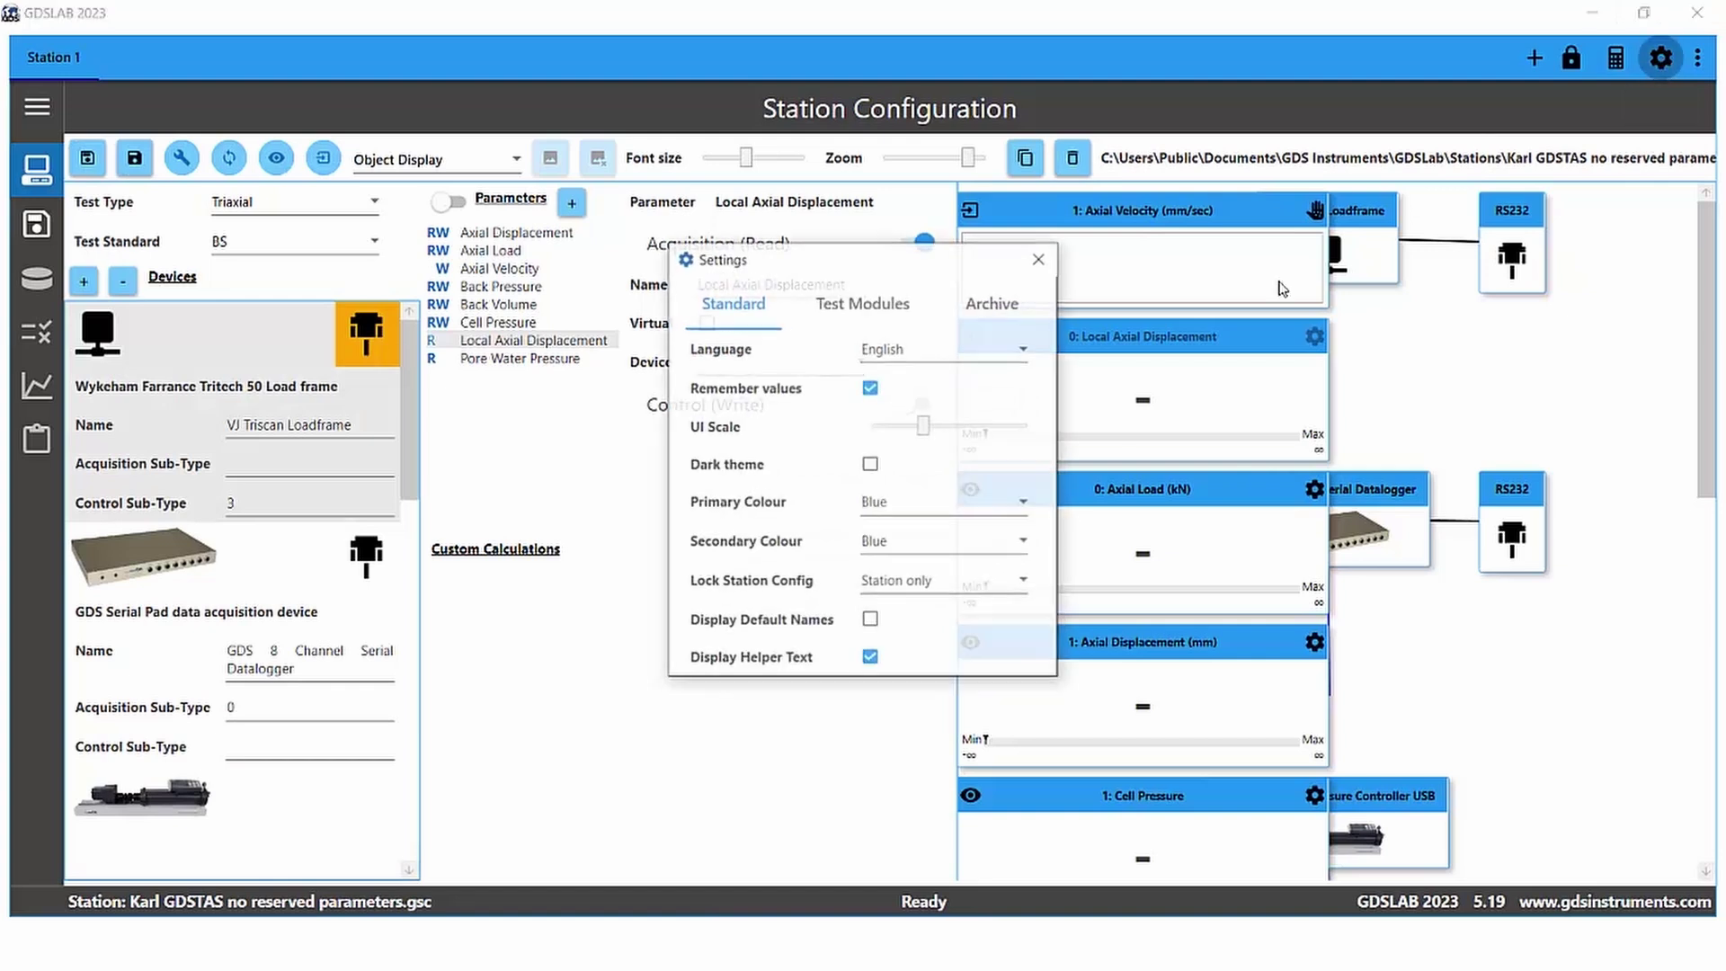
left_click(964, 589)
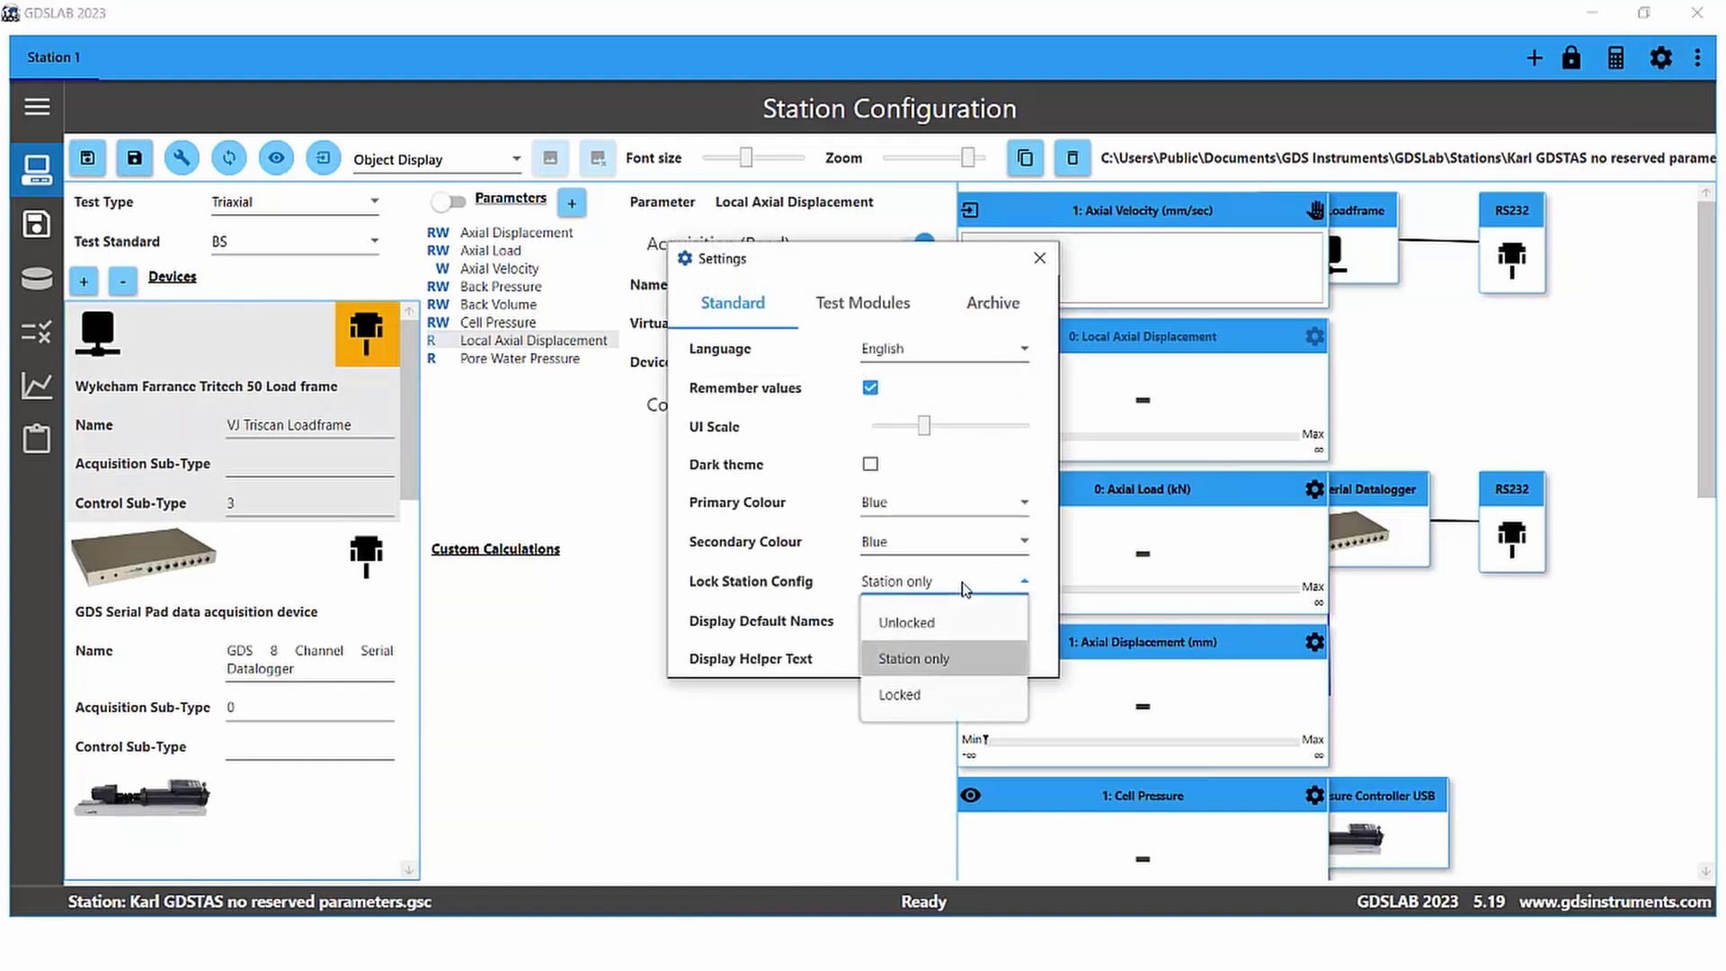
left_click(931, 703)
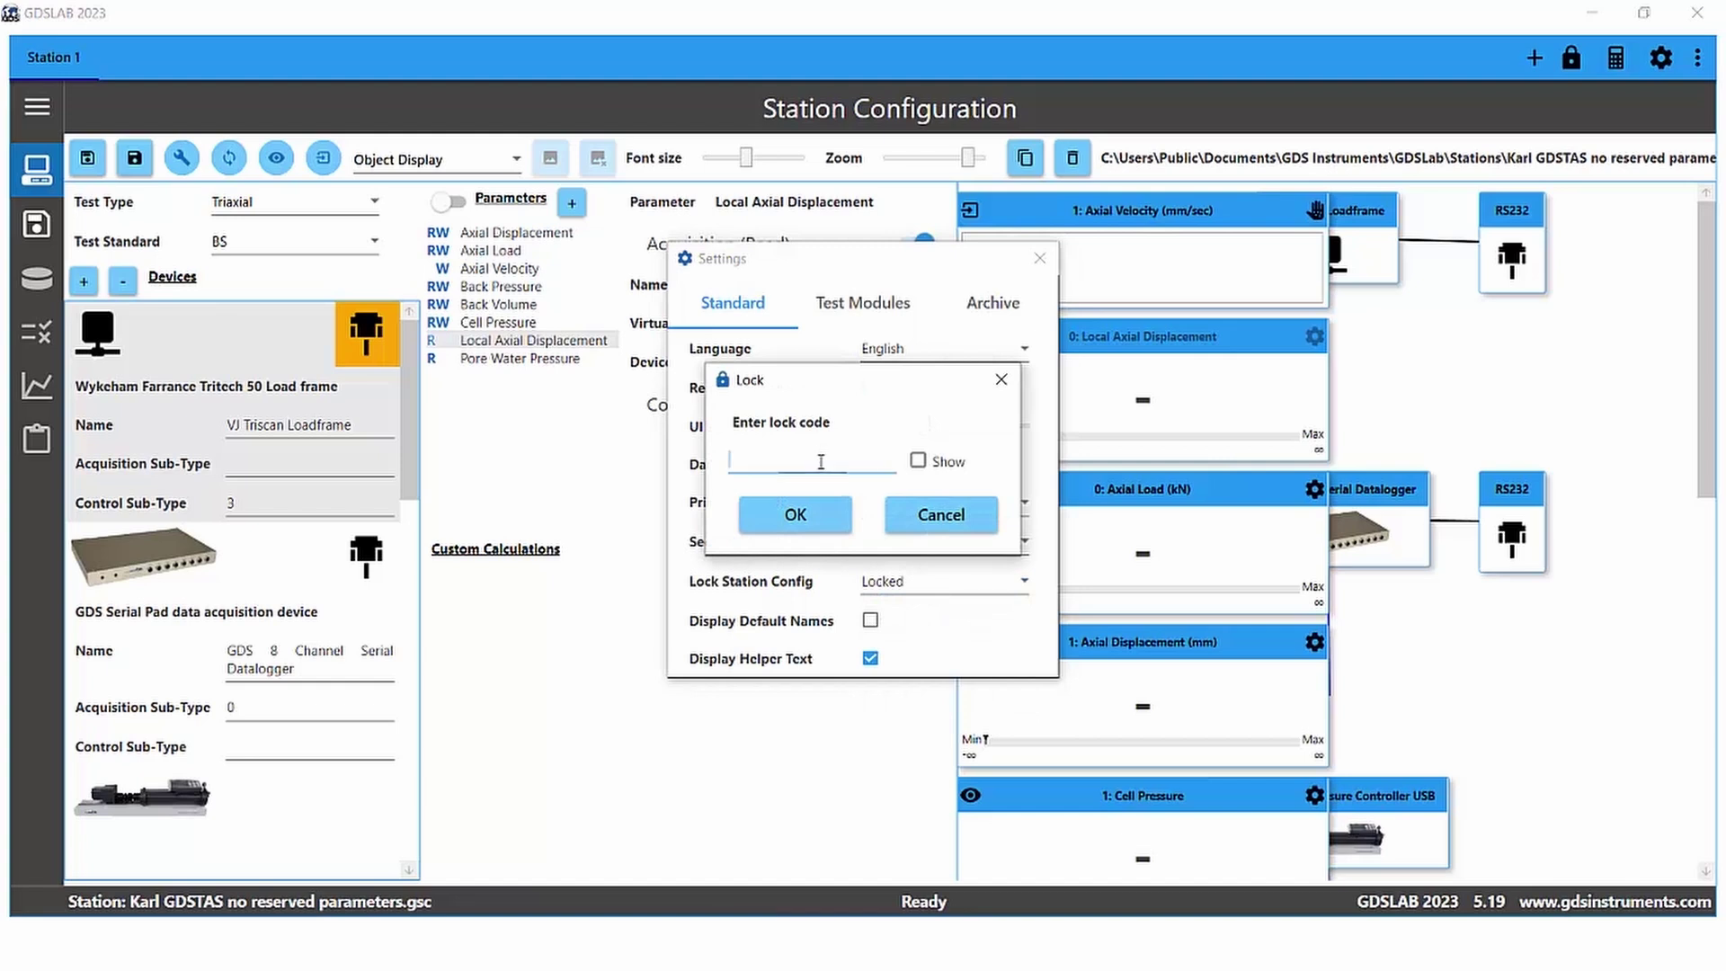
type("•••")
left_click(920, 461)
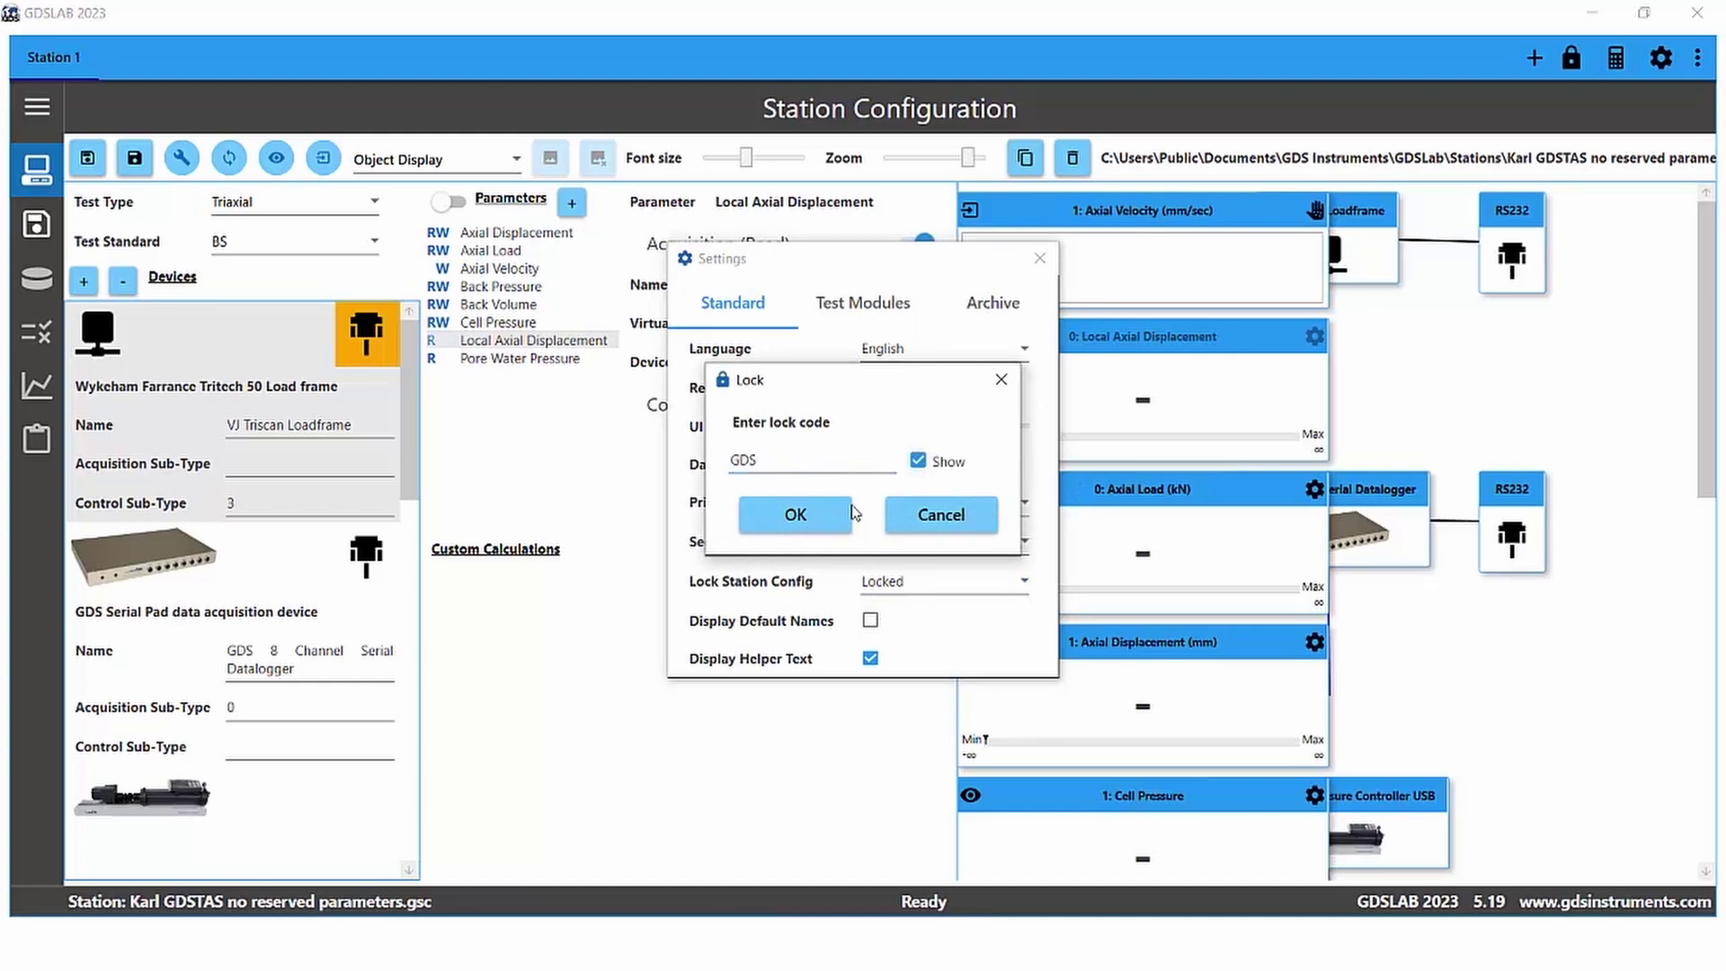
left_click(796, 515)
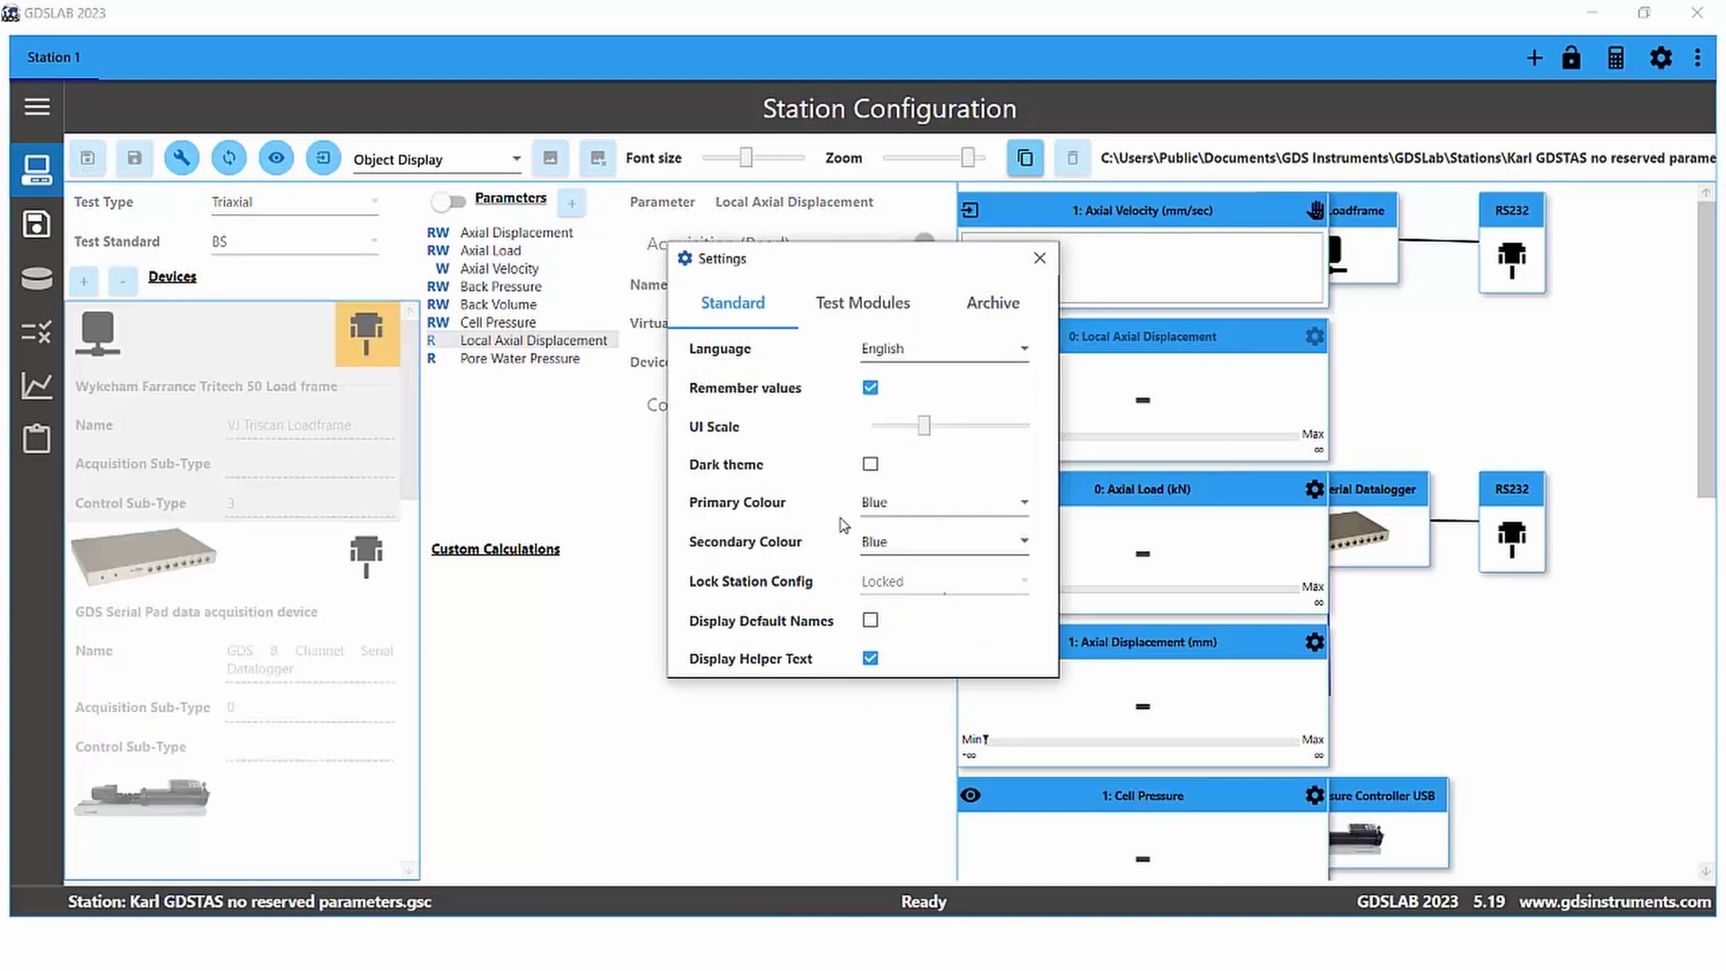
left_click(1038, 261)
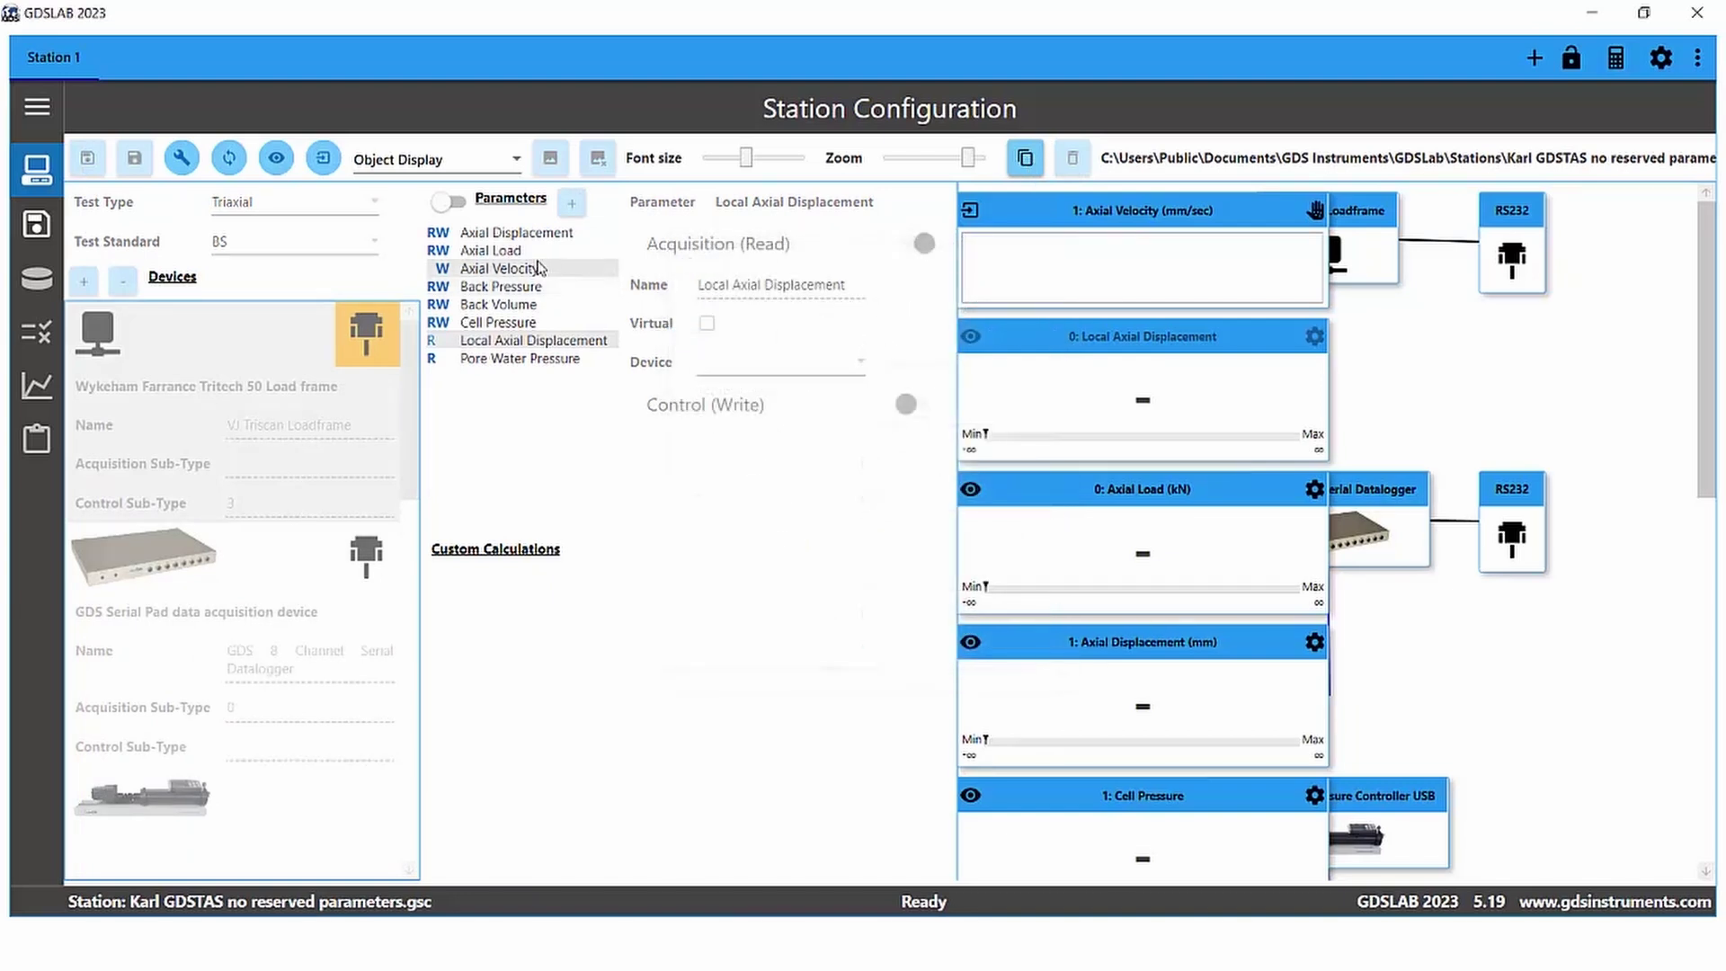
Step: Check the Cell Pressure parameter in the station setup, then hide the setup and inspect the Axial Load transducer settings
left_click(471, 329)
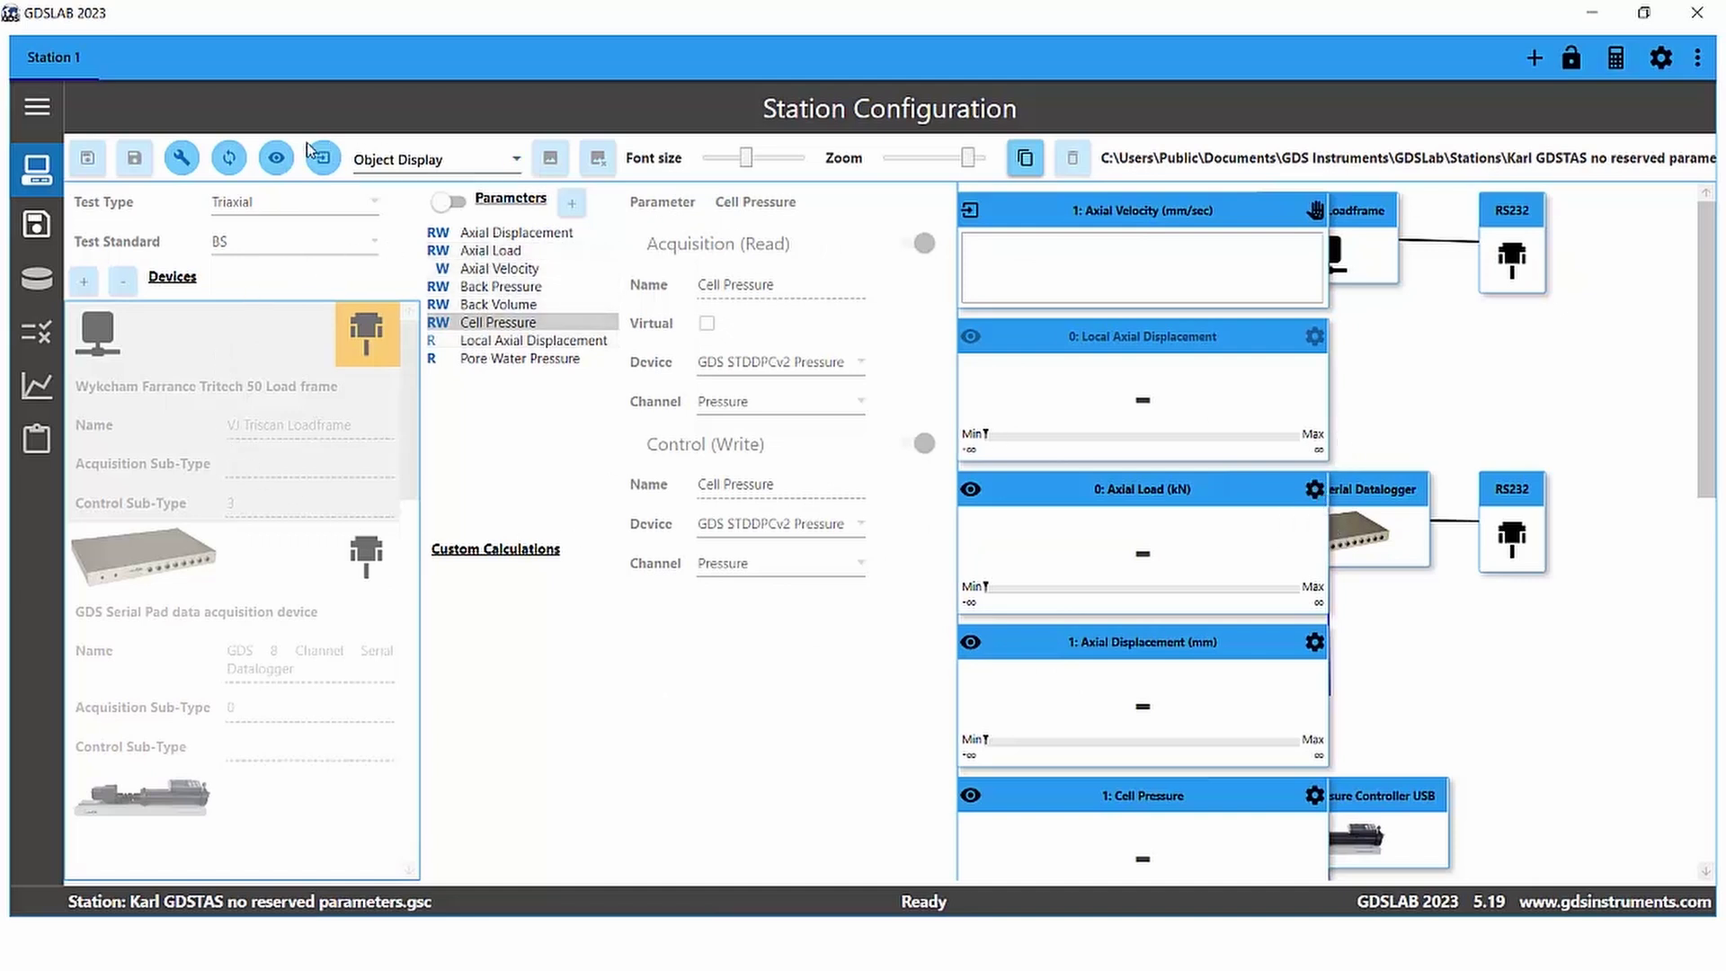
left_click(182, 159)
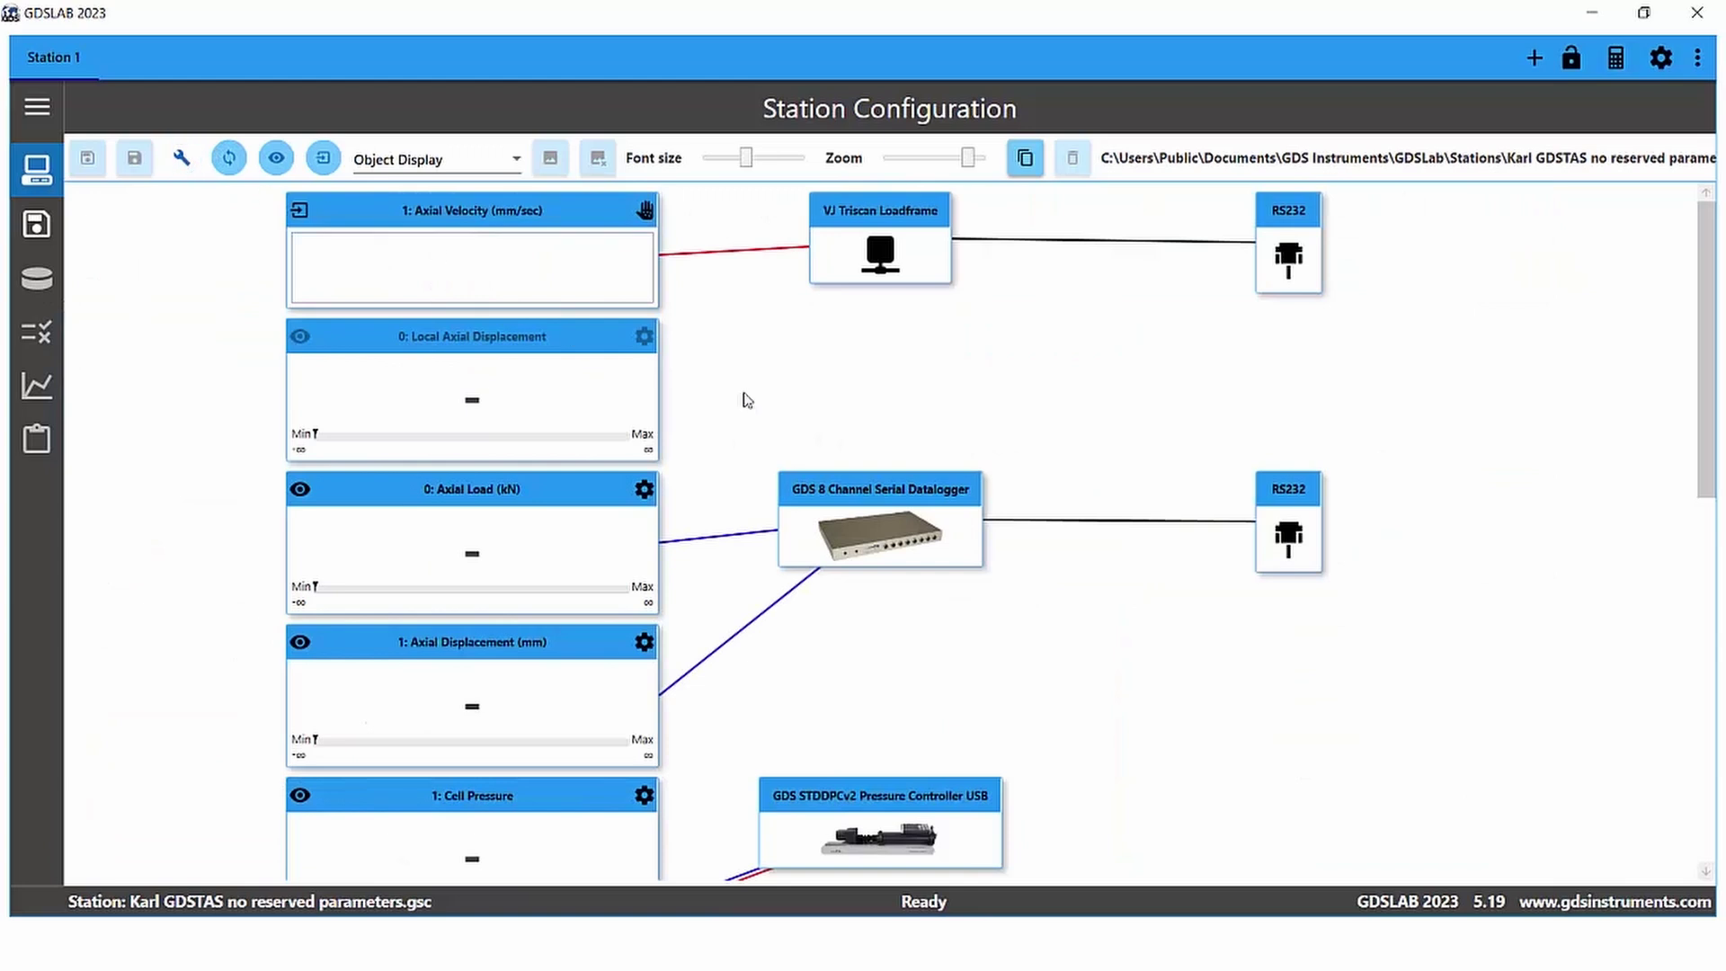
left_click(645, 491)
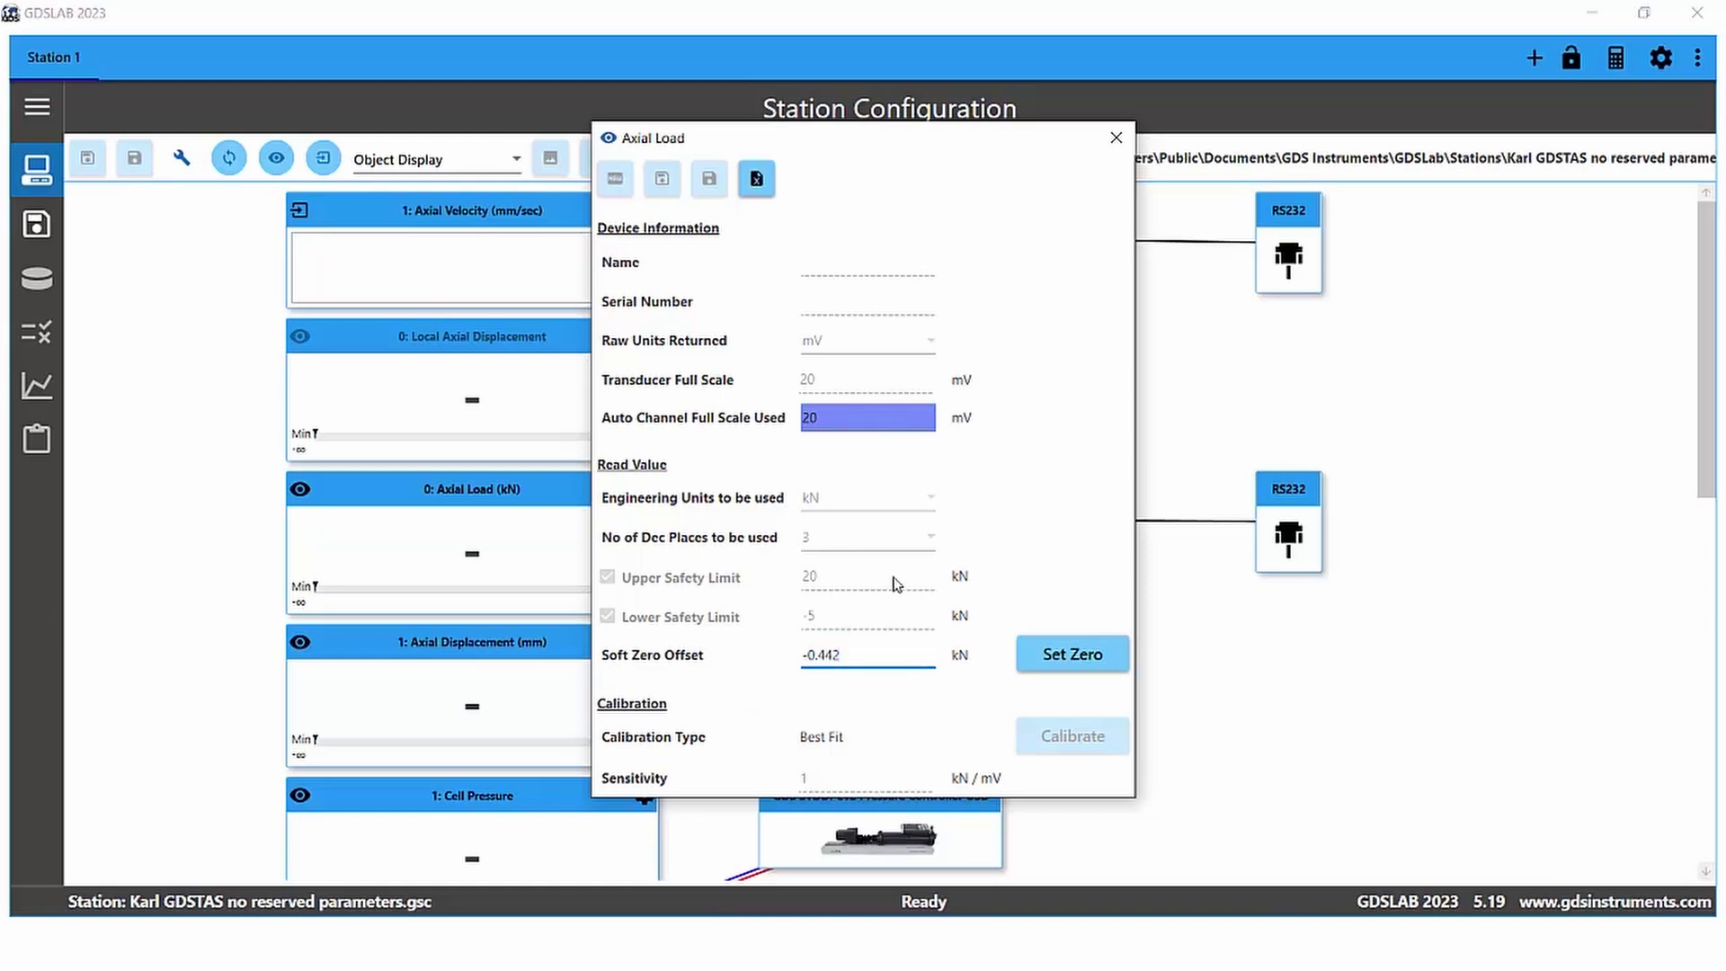
left_click(1115, 139)
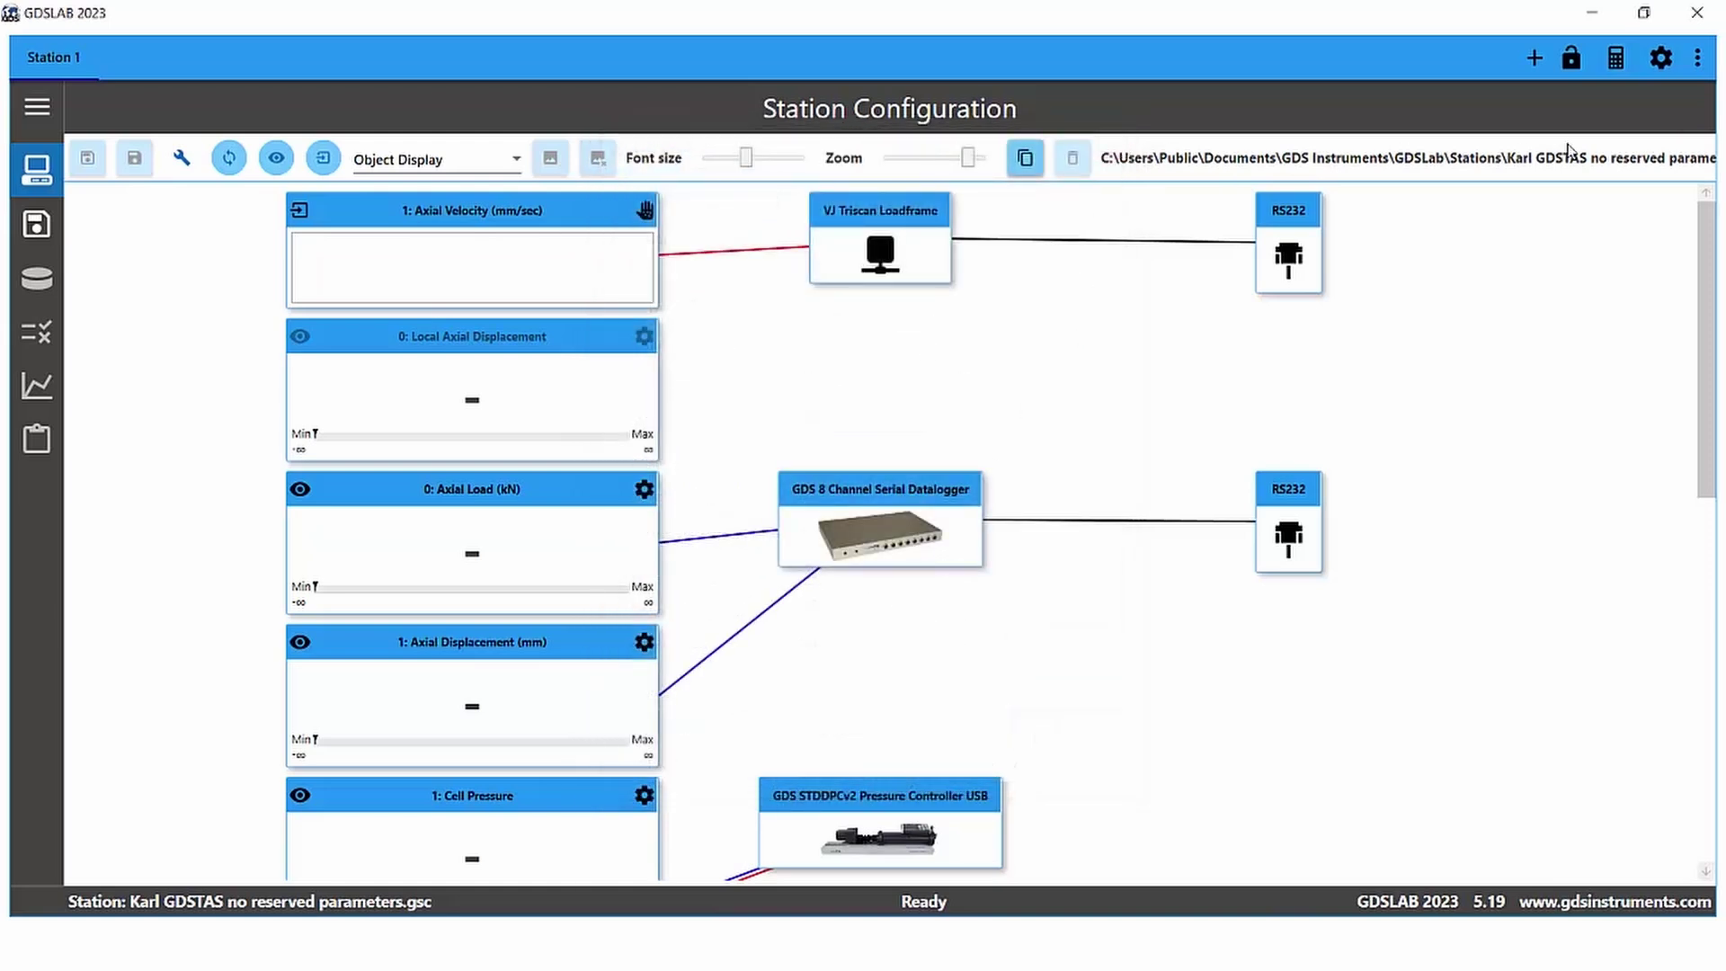
Step: Check which options are available in Custom Calculations and in the general settings while the station is locked
left_click(1615, 61)
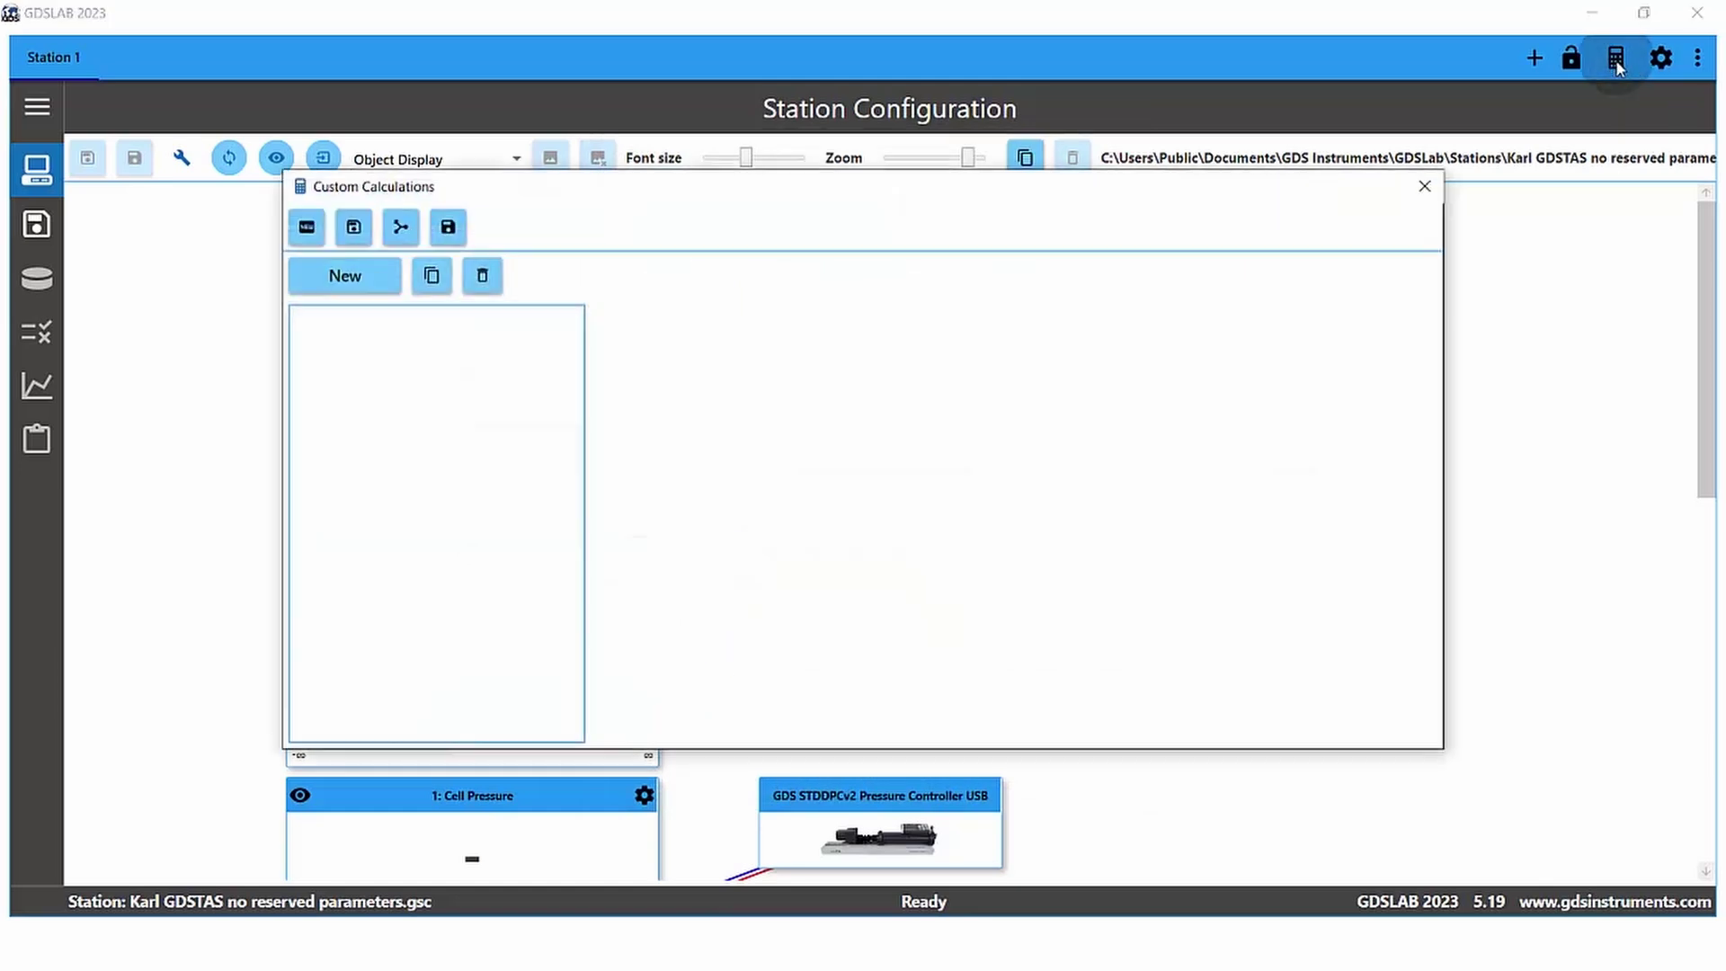
left_click(1424, 194)
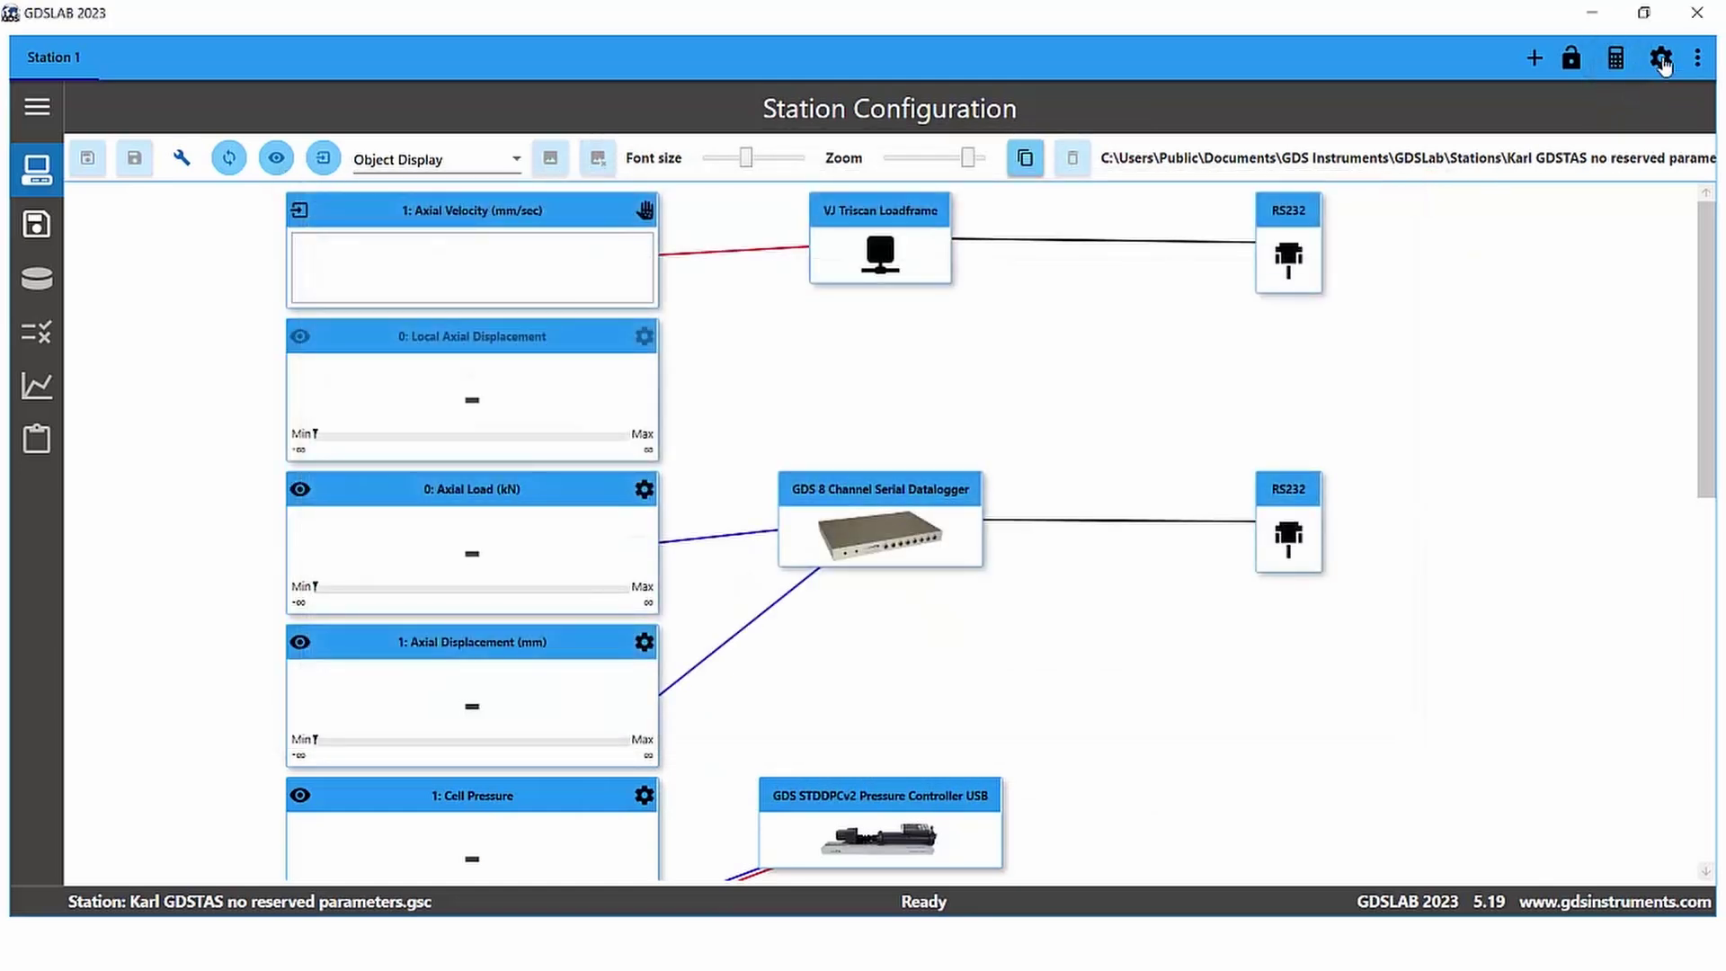
left_click(1661, 59)
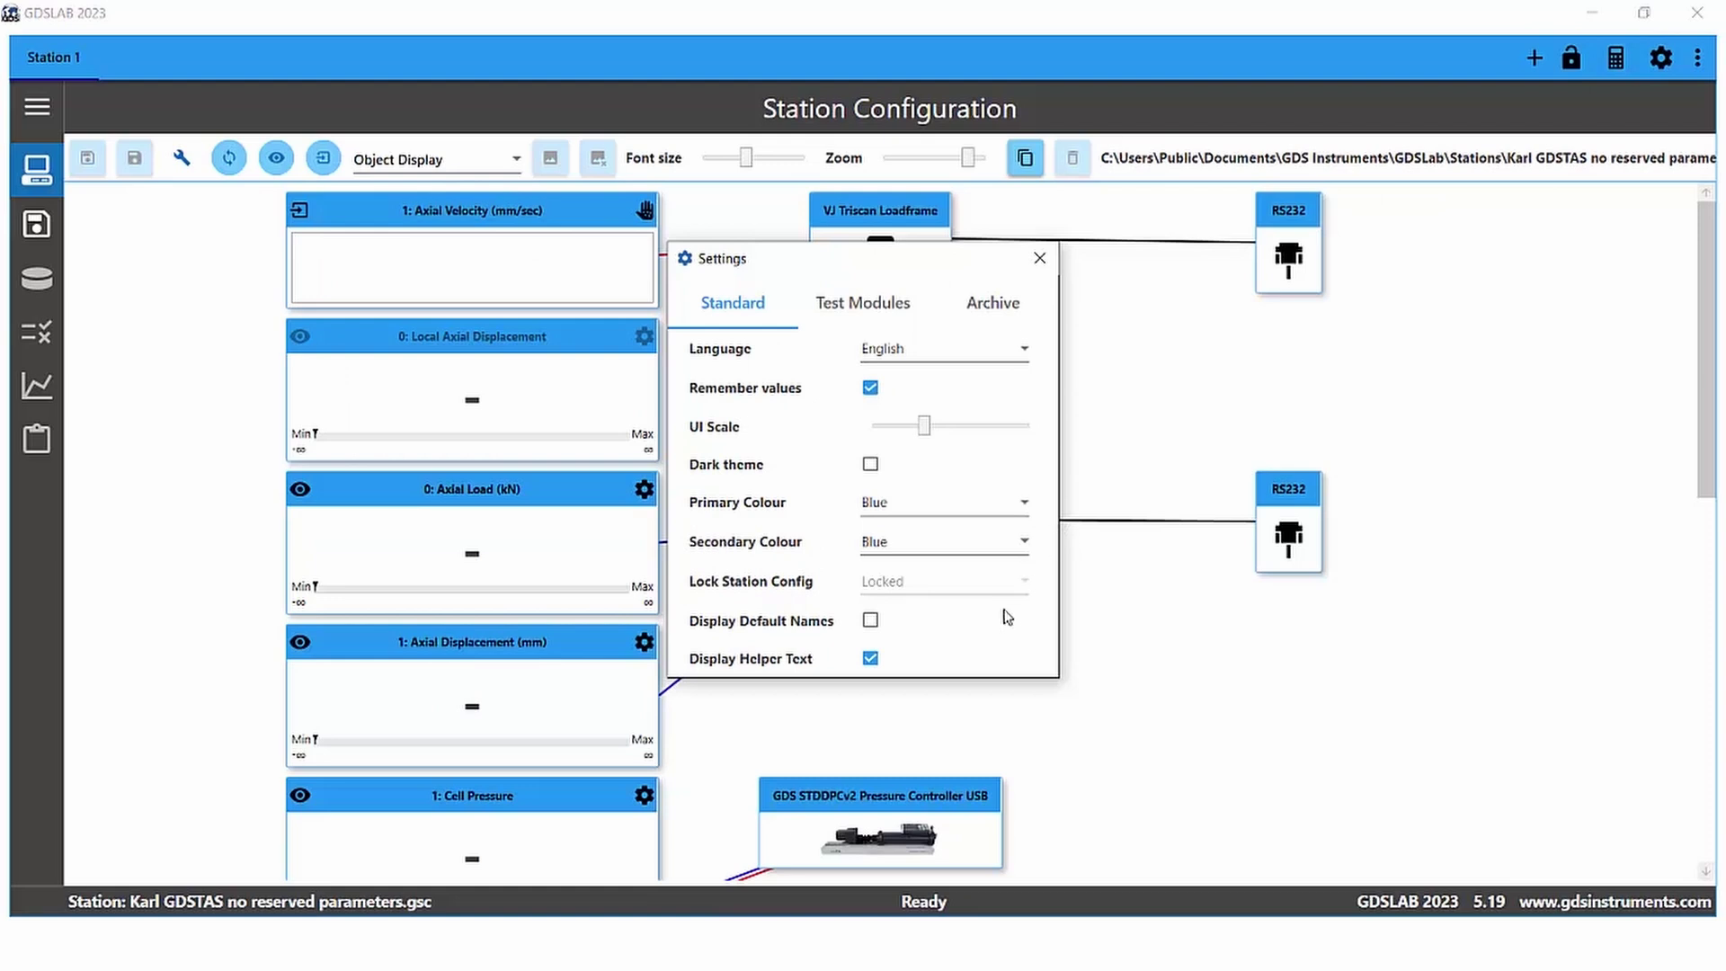
left_click(1040, 258)
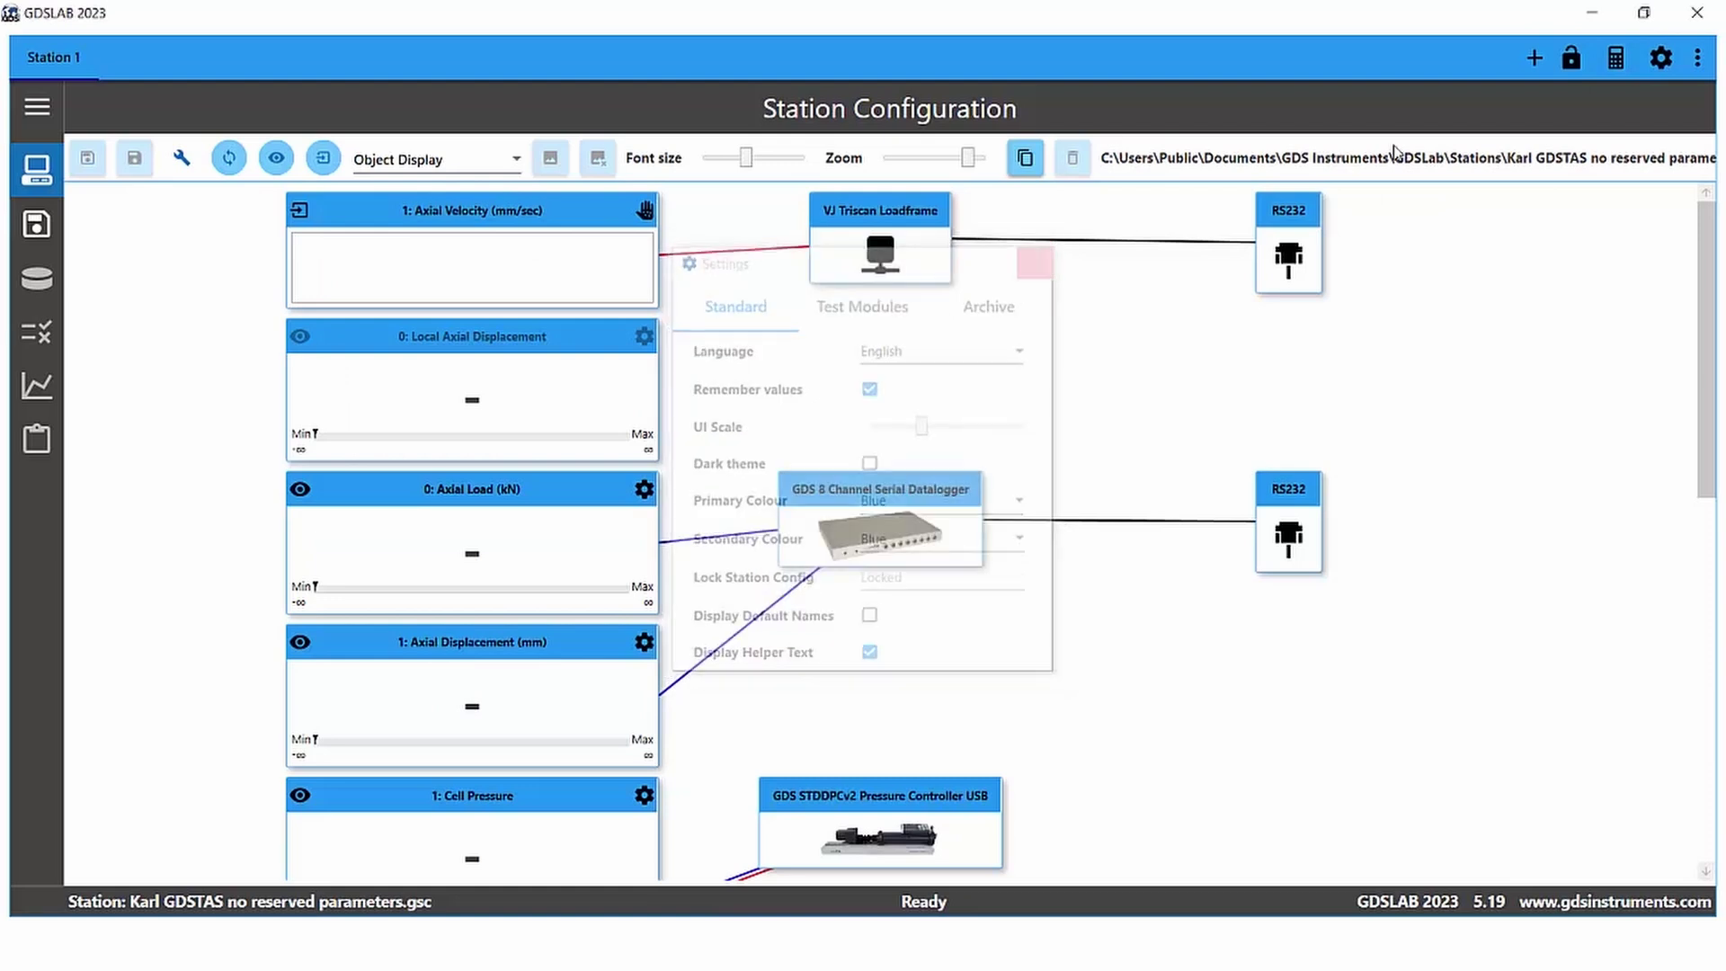
Step: Enter the lock code to unlock the fully locked station configuration and acknowledge the unlock
left_click(1571, 59)
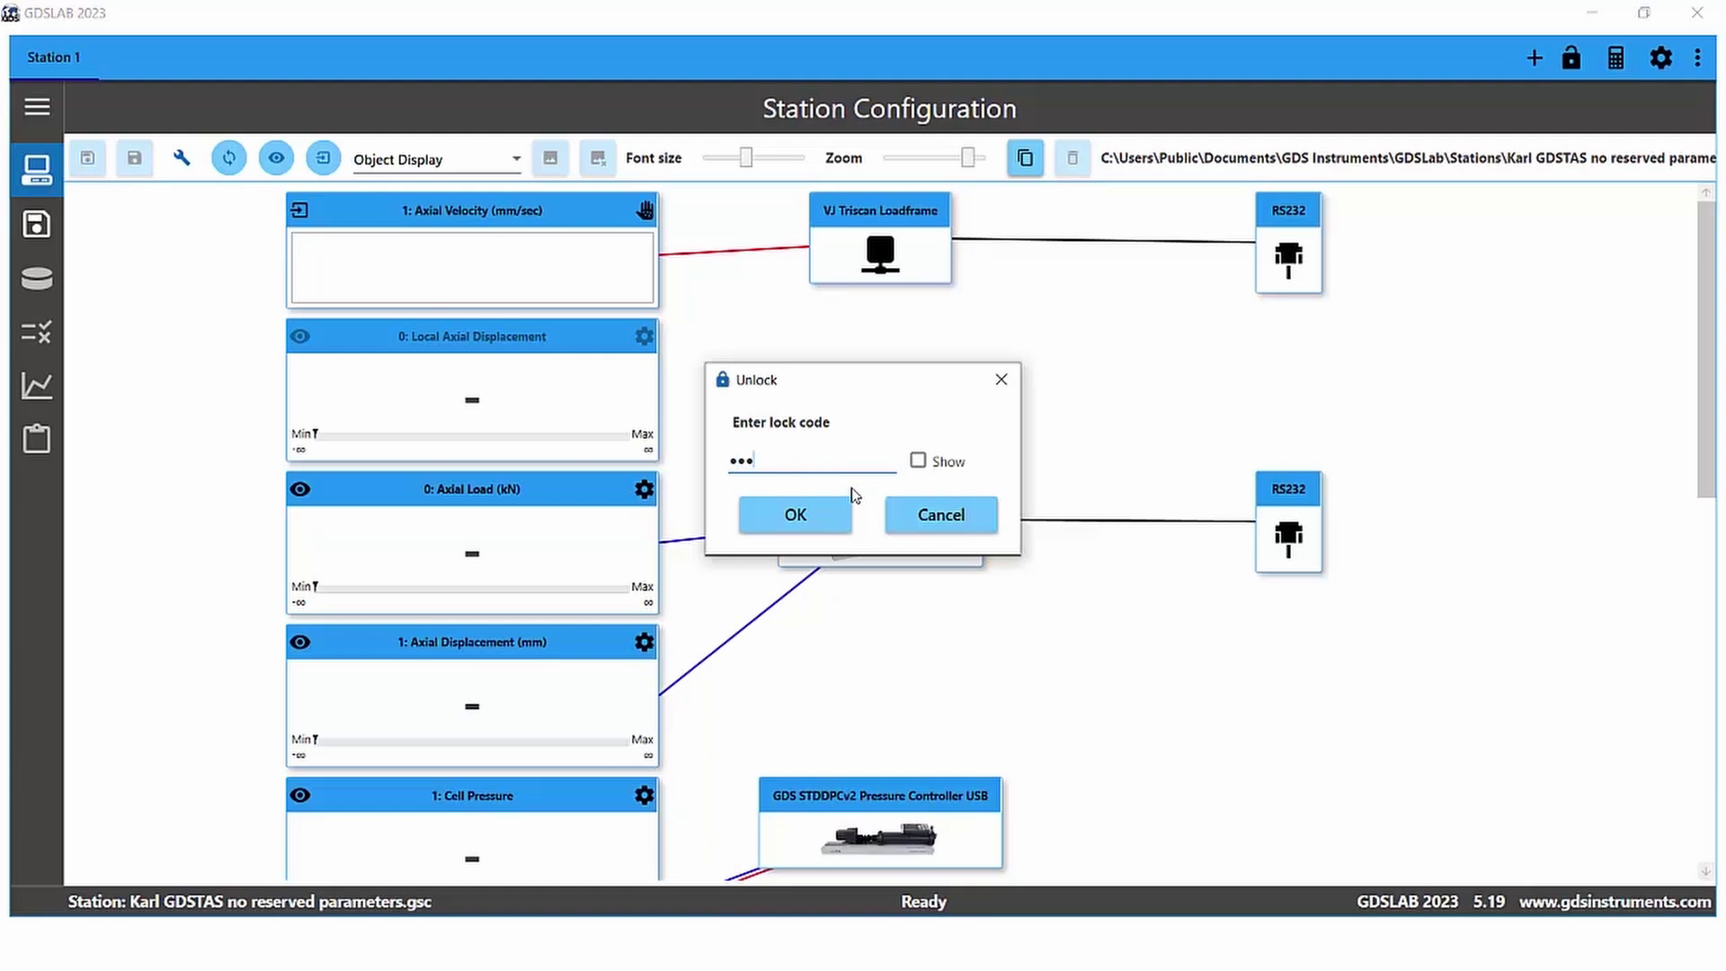
left_click(812, 528)
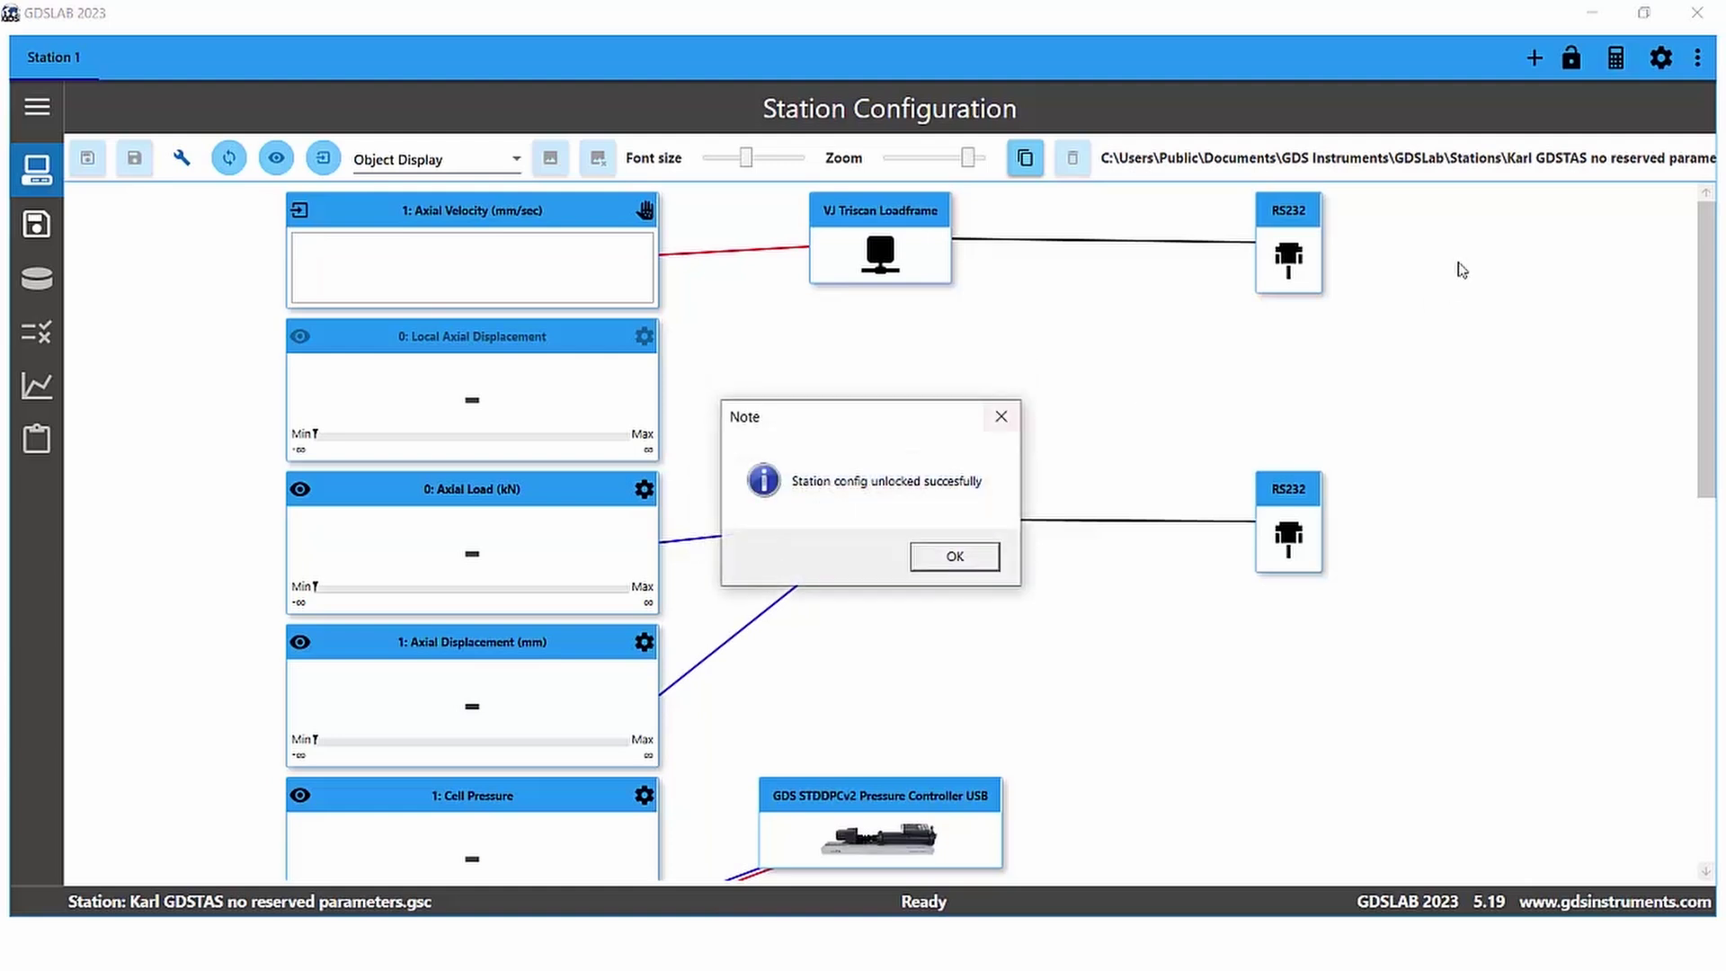
left_click(956, 560)
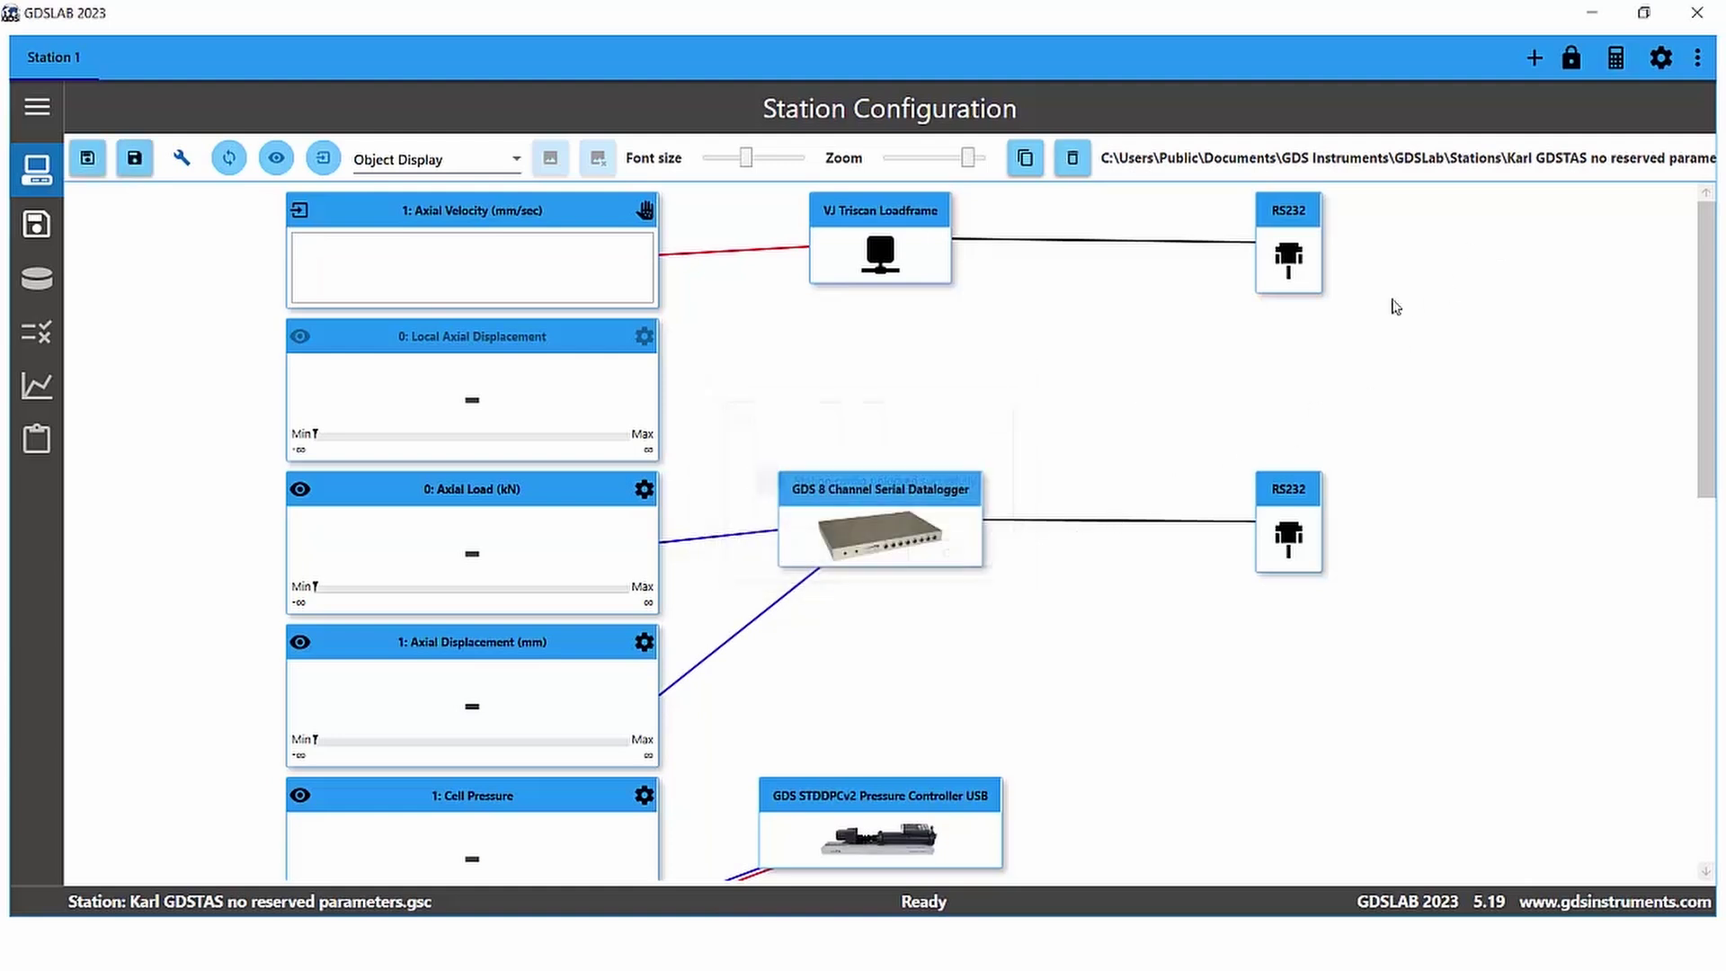
Step: Set Lock Station Config to Unlocked in the general settings and close them
left_click(1661, 59)
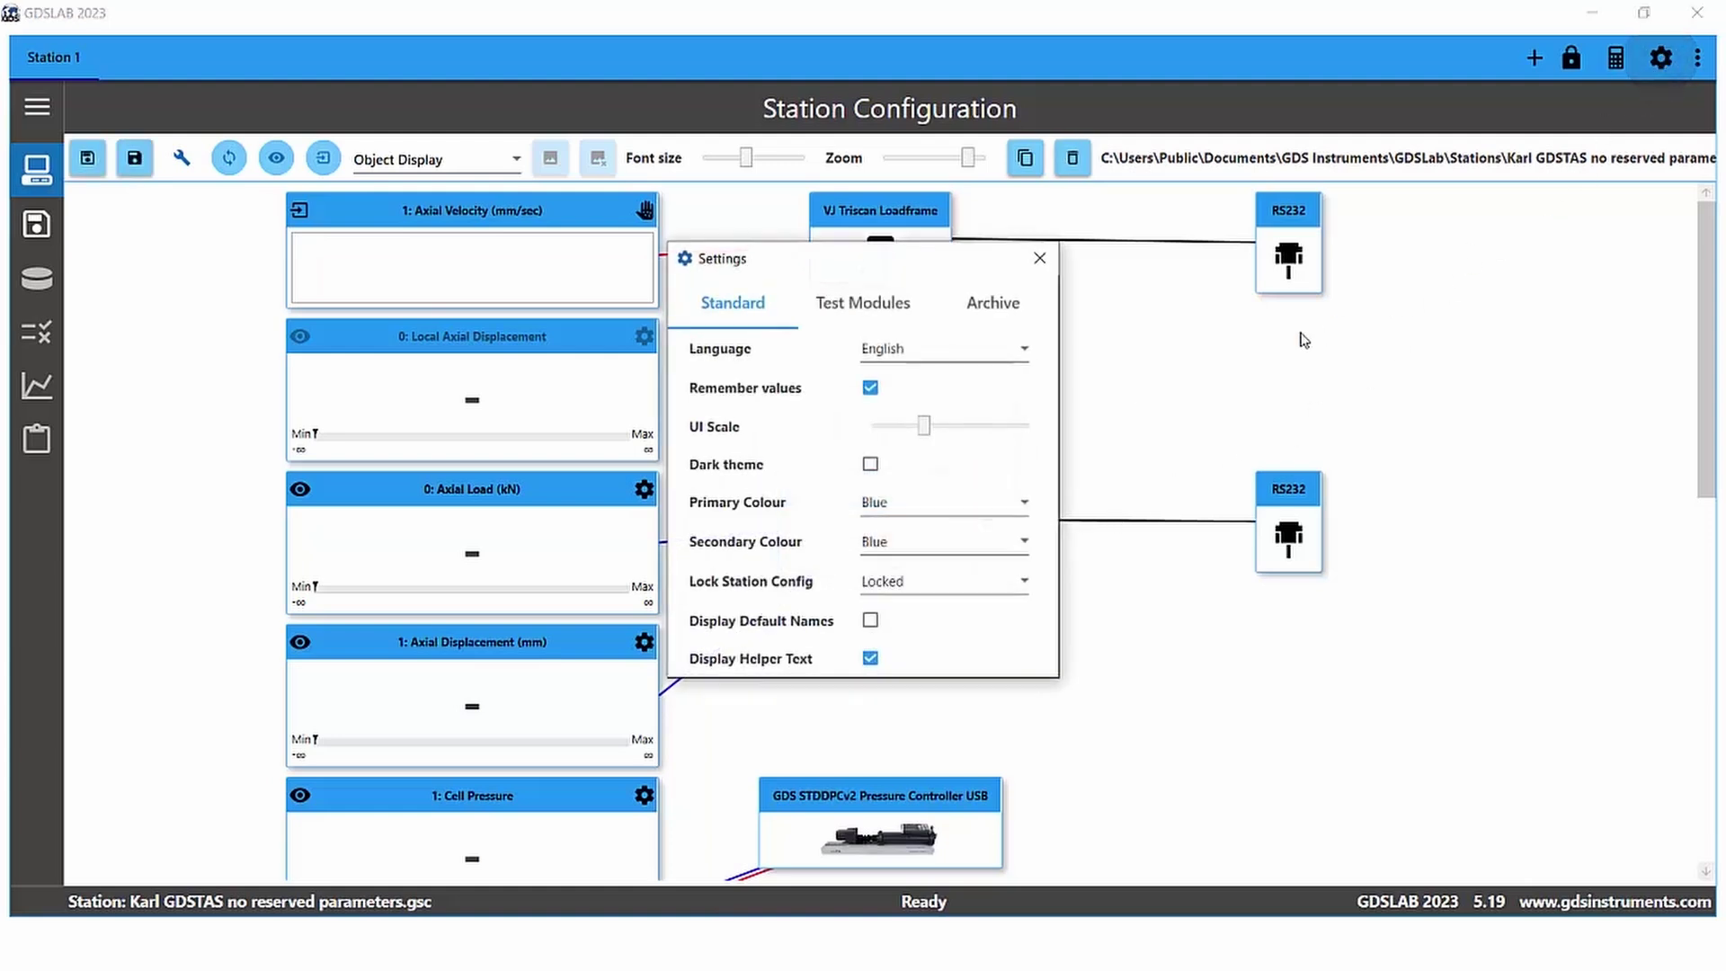
left_click(1021, 586)
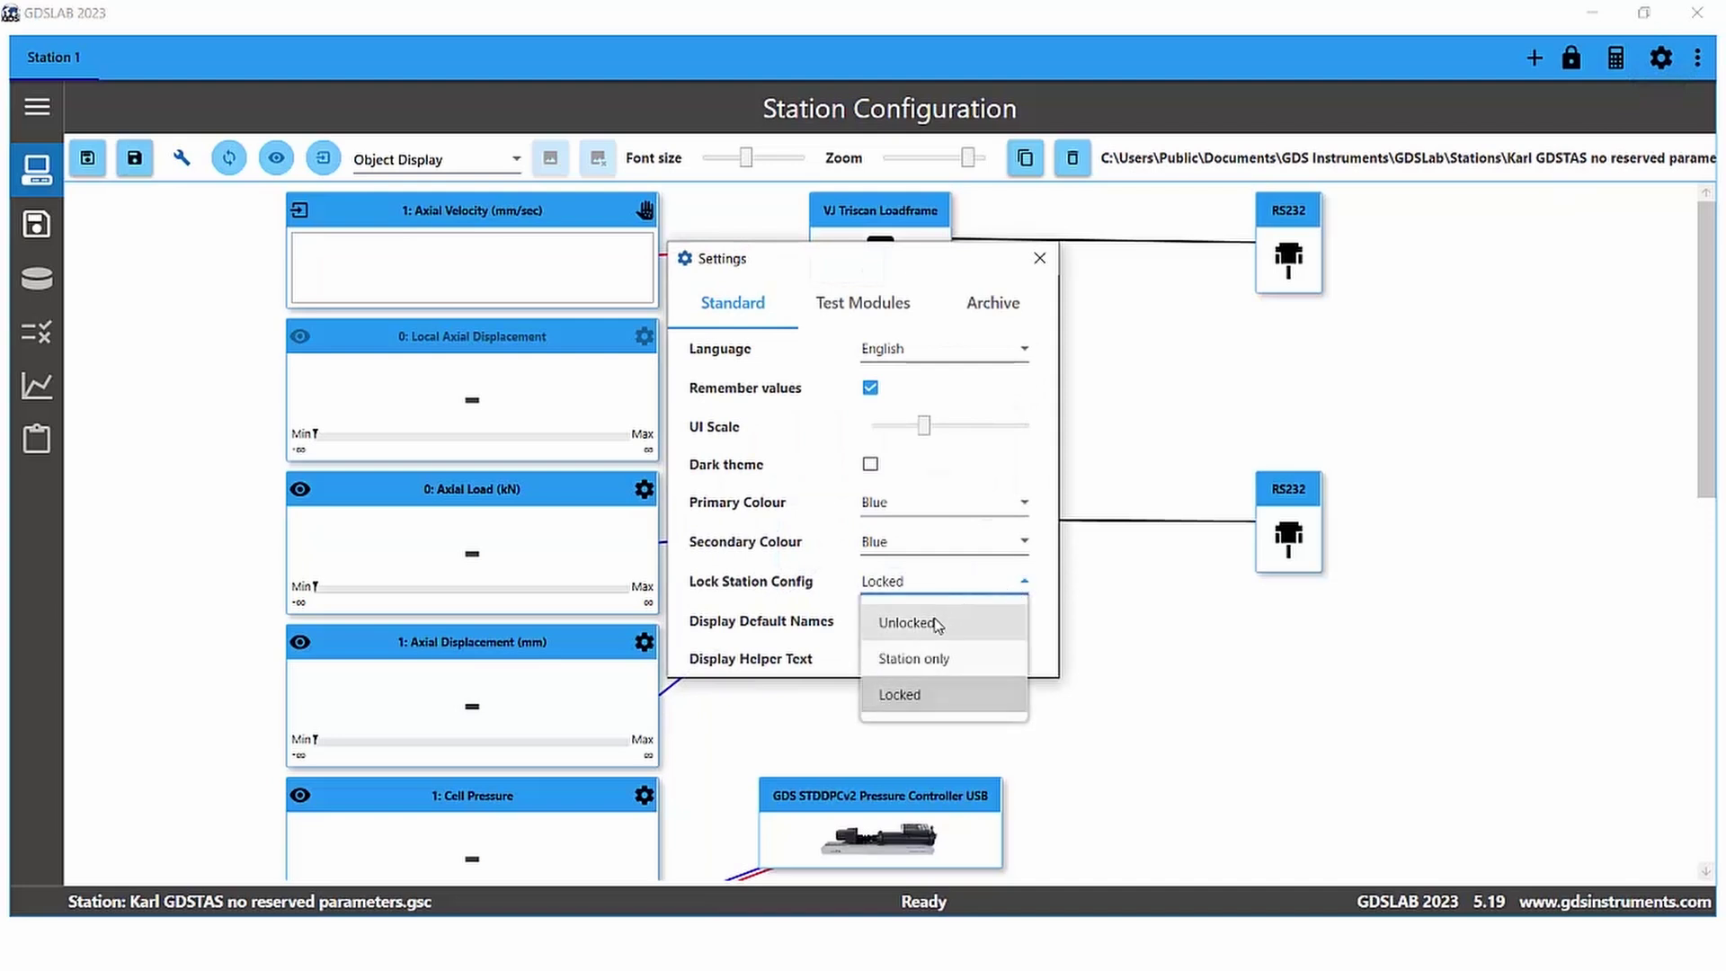
left_click(935, 624)
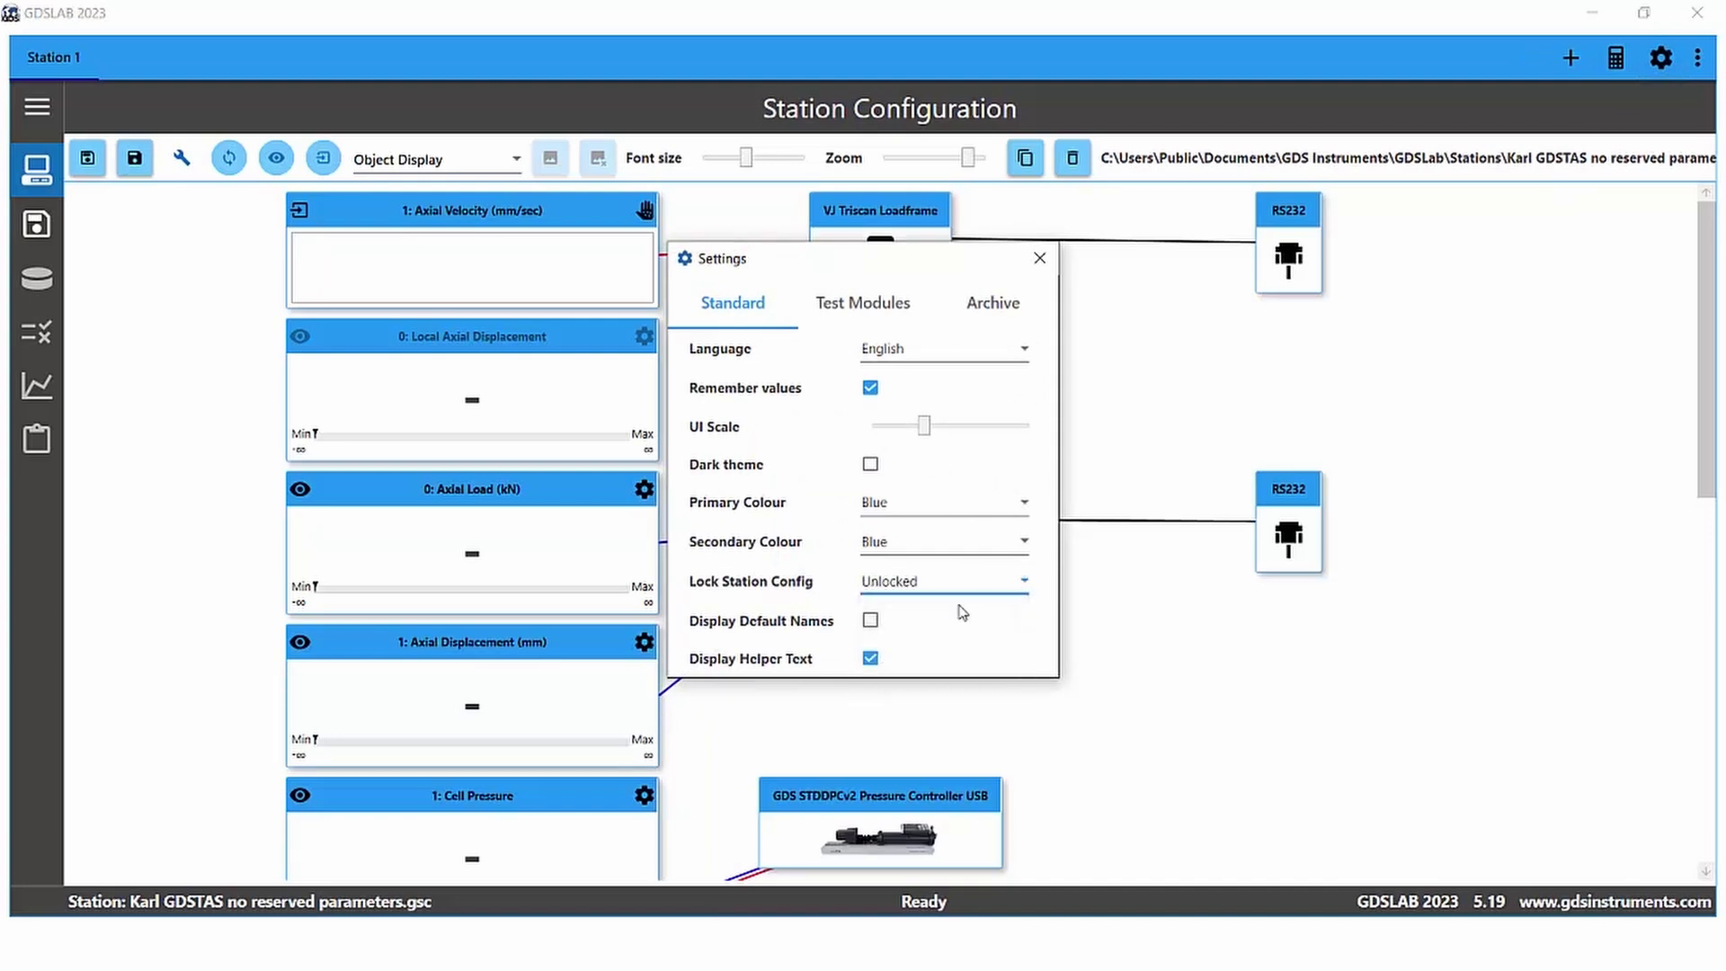
left_click(1039, 259)
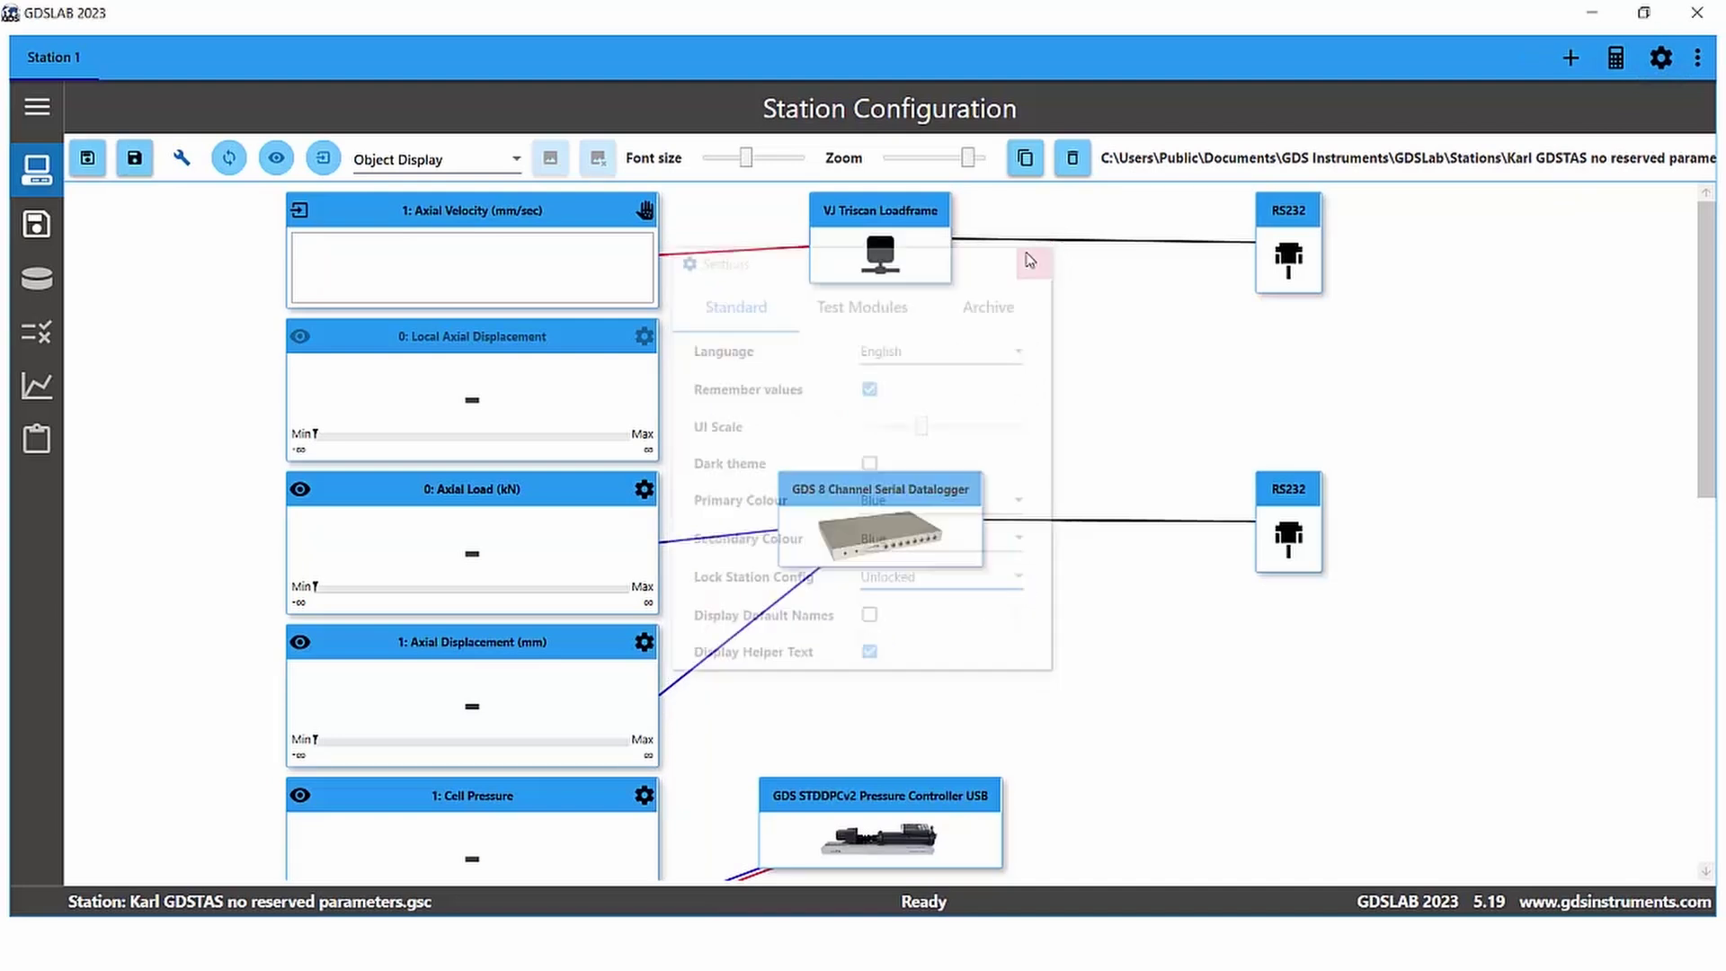
Step: Check that the Axial Load transducer settings and the Back Volume parameter in the station setup are editable
left_click(644, 489)
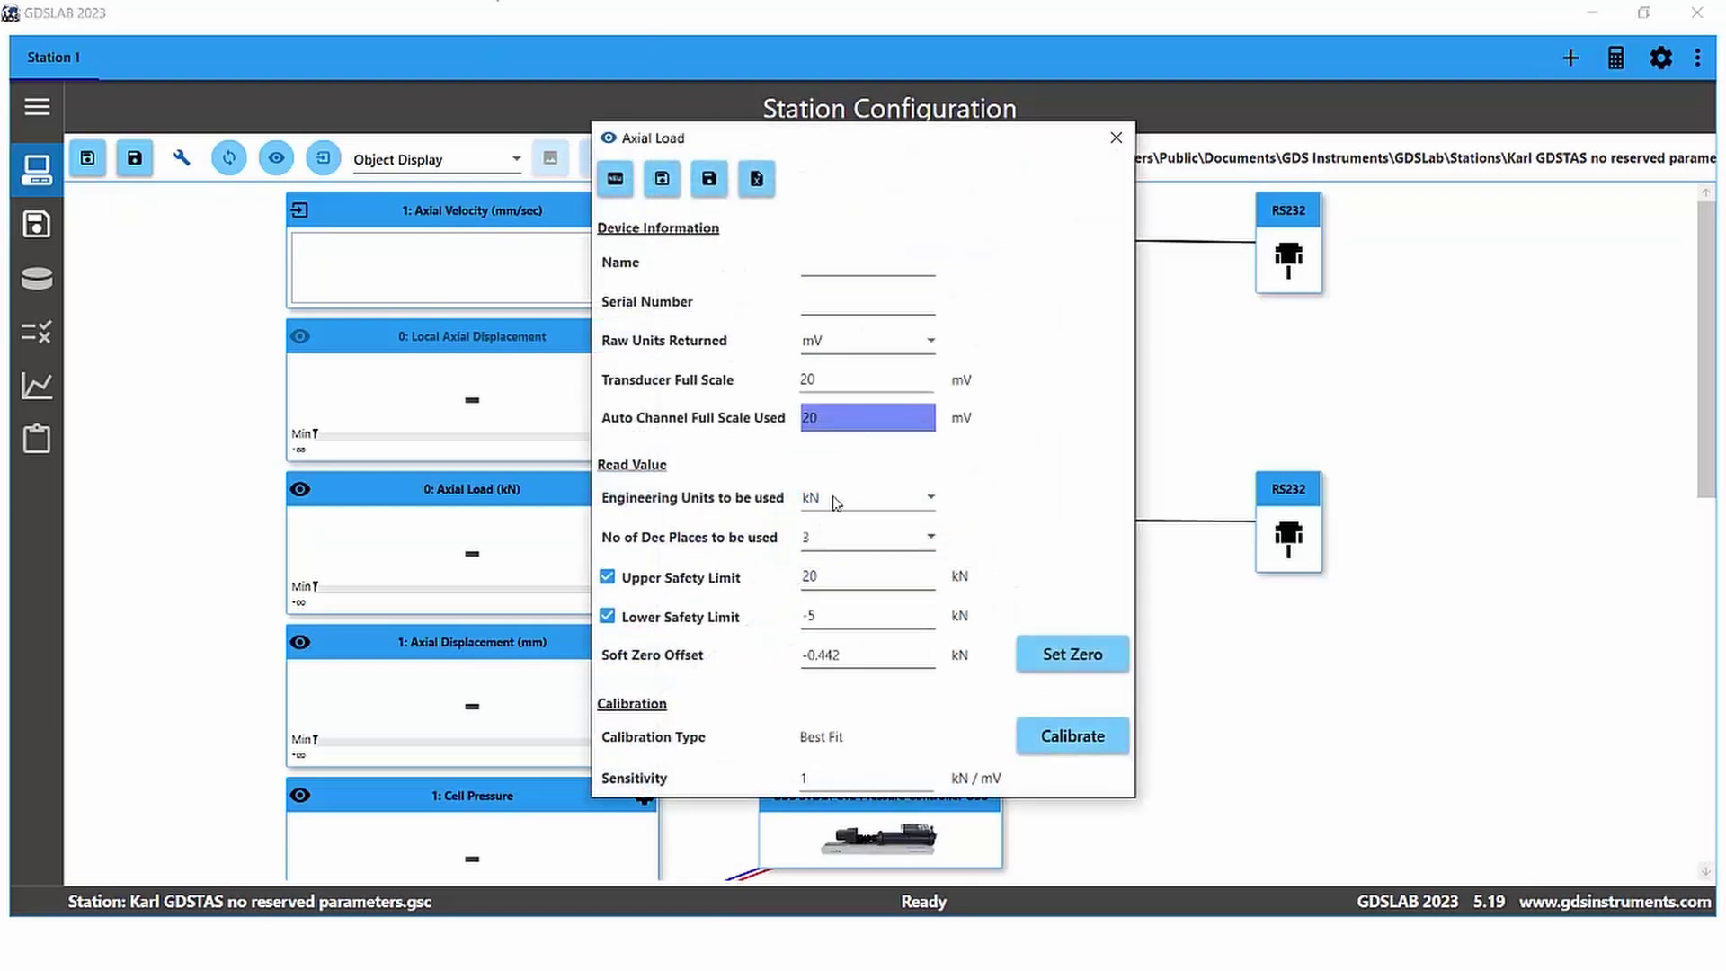
left_click(1116, 136)
left_click(181, 158)
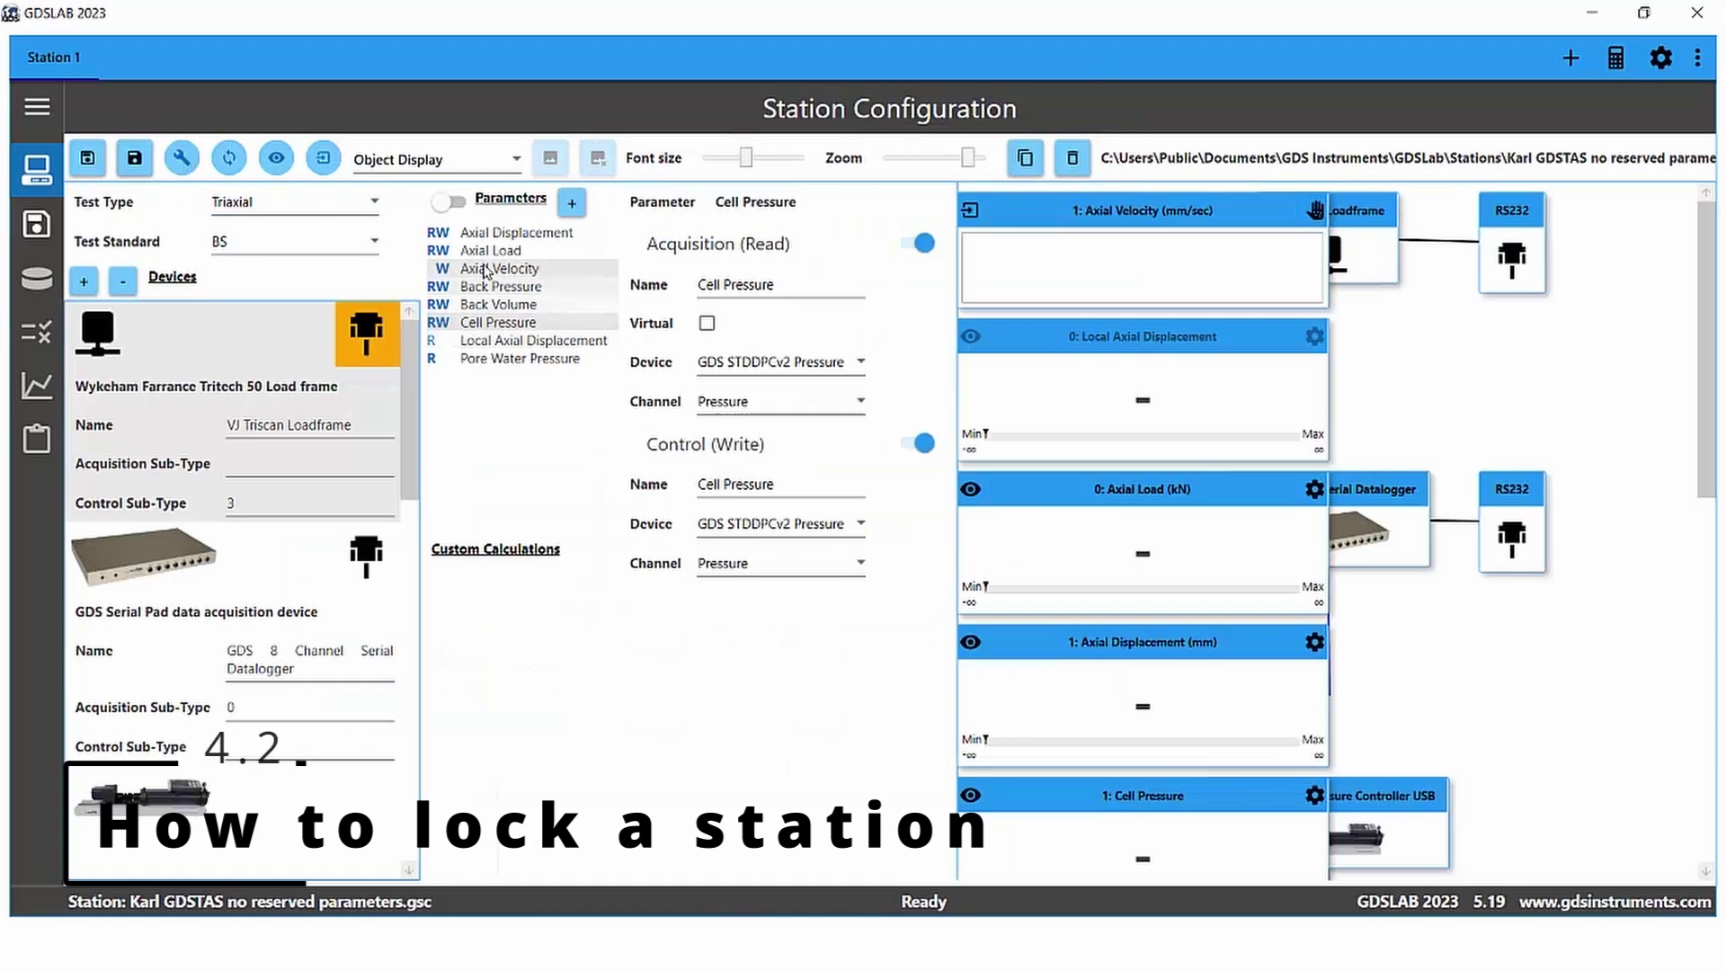
left_click(516, 305)
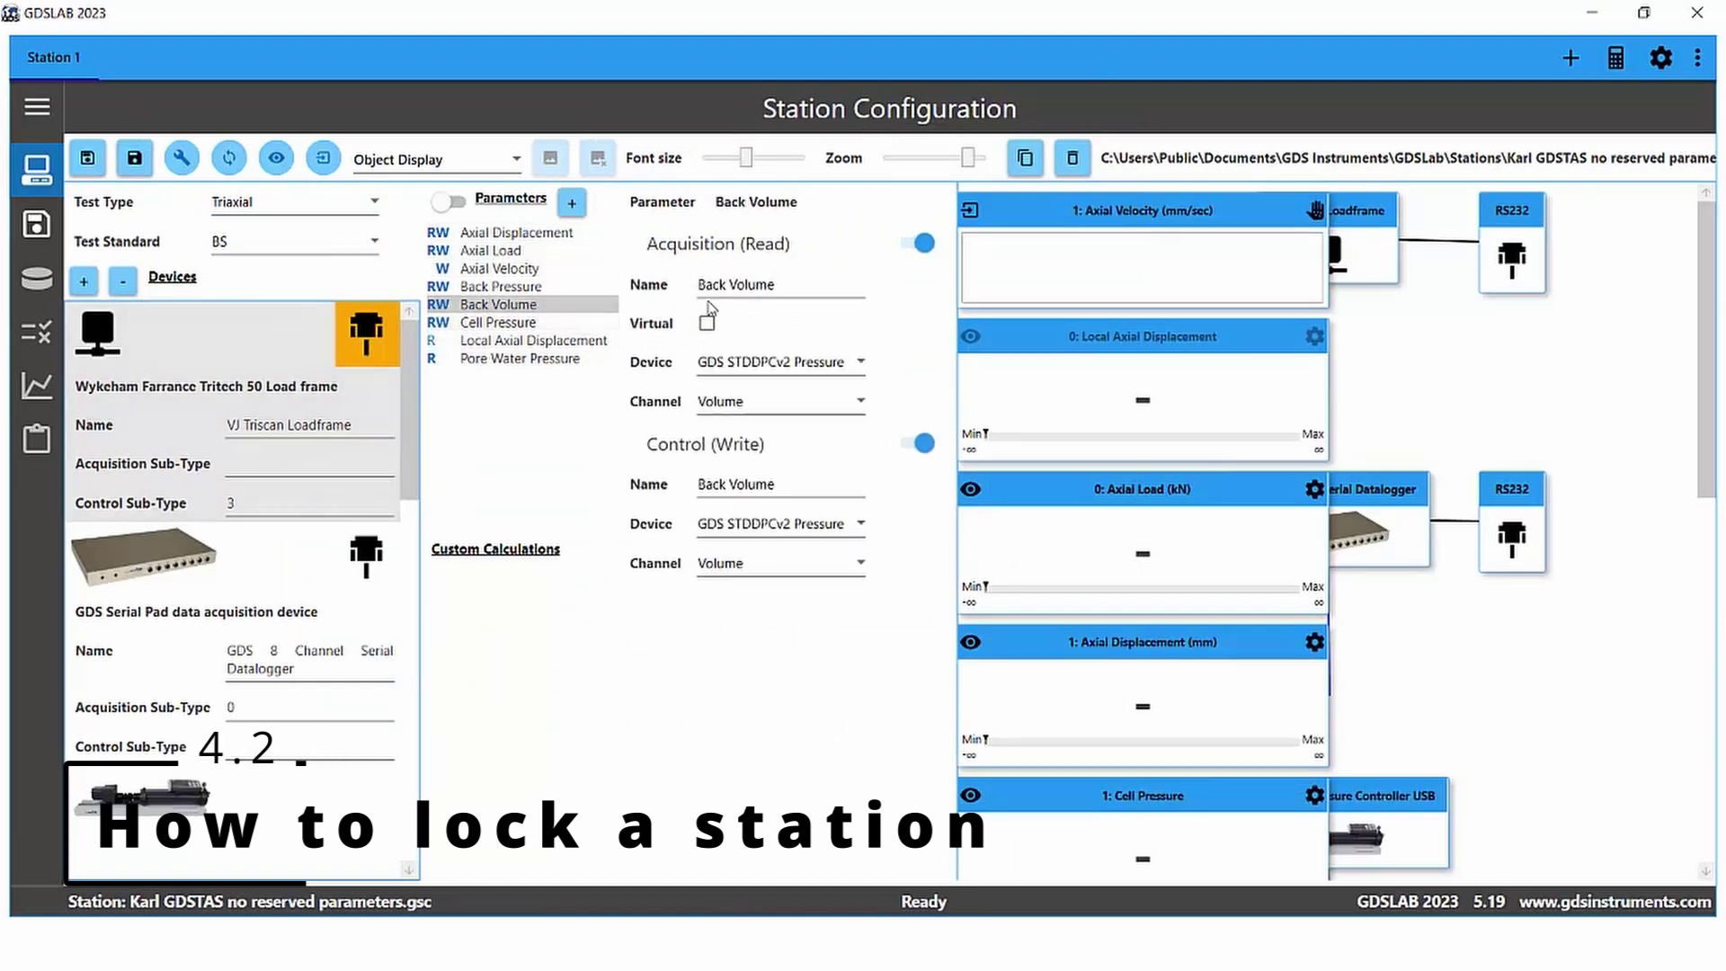